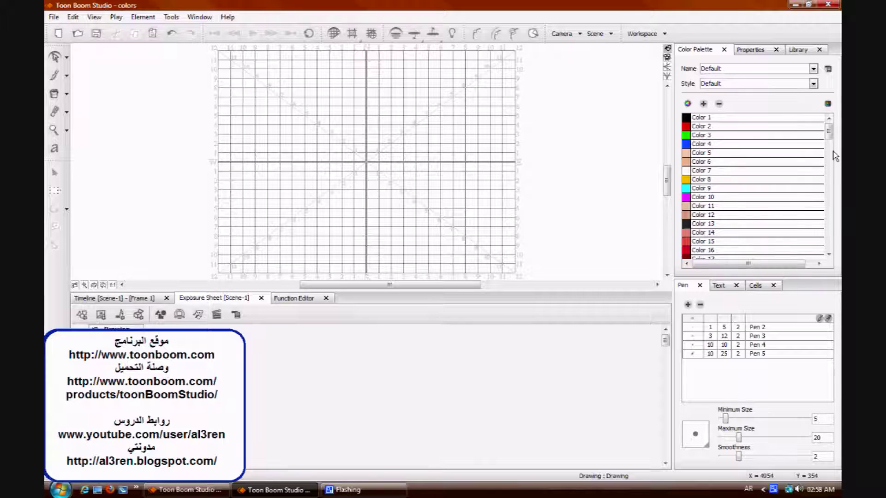
# Add a new swatch based on Color 118 to the Default palette and change it to a light green
pyautogui.moveTo(829, 131); pyautogui.dragTo(839, 243)
pyautogui.click(784, 237)
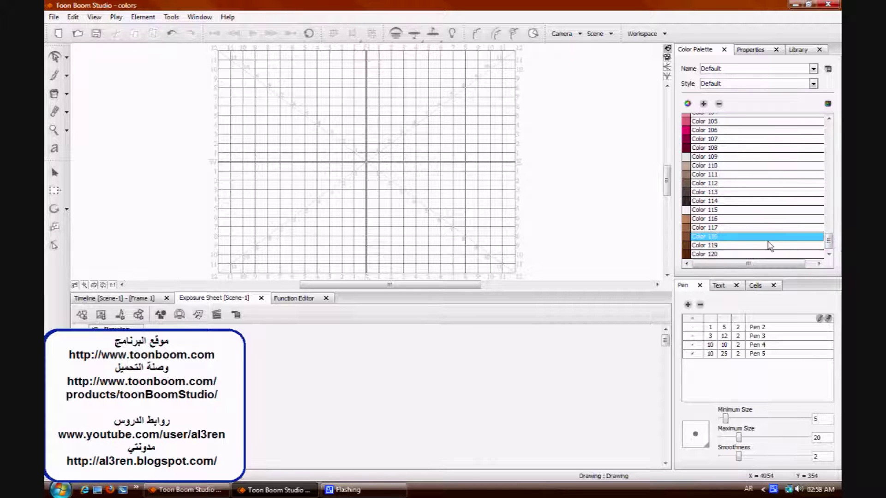
pyautogui.moveTo(830, 250); pyautogui.dragTo(829, 132)
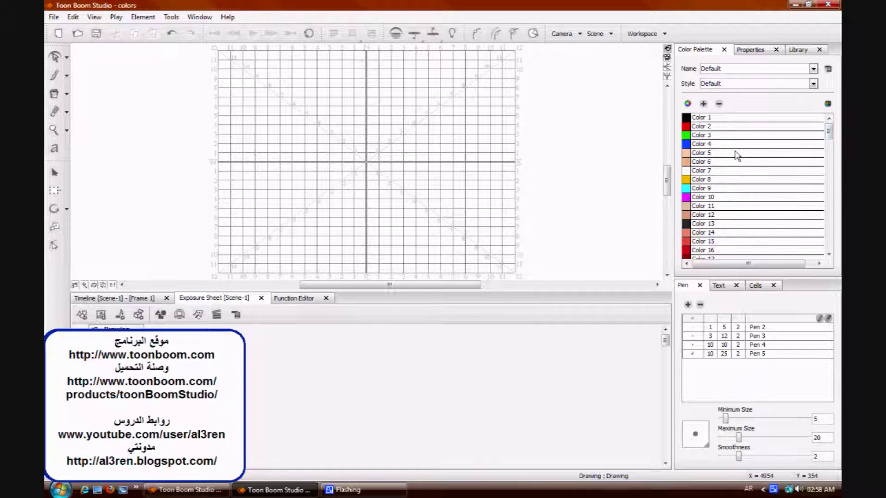
pyautogui.click(704, 104)
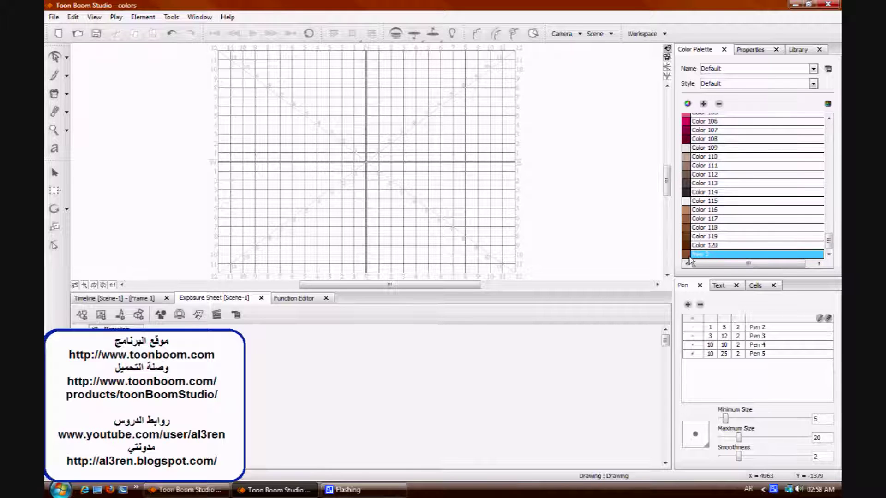
pyautogui.doubleClick(693, 256)
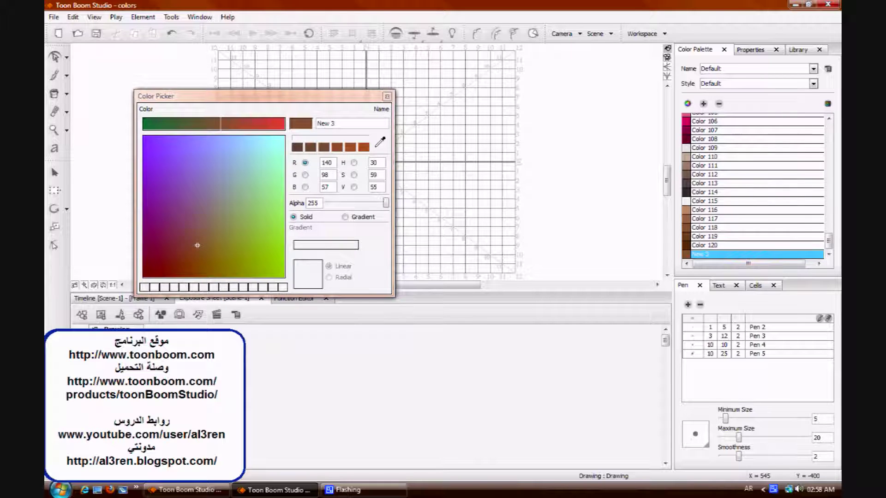
pyautogui.moveTo(307, 97); pyautogui.dragTo(504, 102)
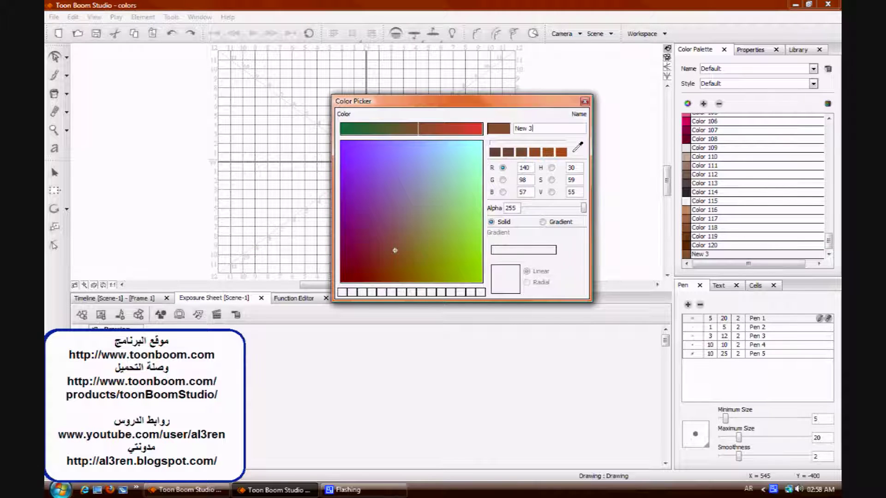
pyautogui.moveTo(395, 251)
pyautogui.mouseDown()
pyautogui.moveTo(419, 179)
pyautogui.moveTo(468, 168)
pyautogui.moveTo(444, 202)
pyautogui.mouseUp()
pyautogui.click(585, 101)
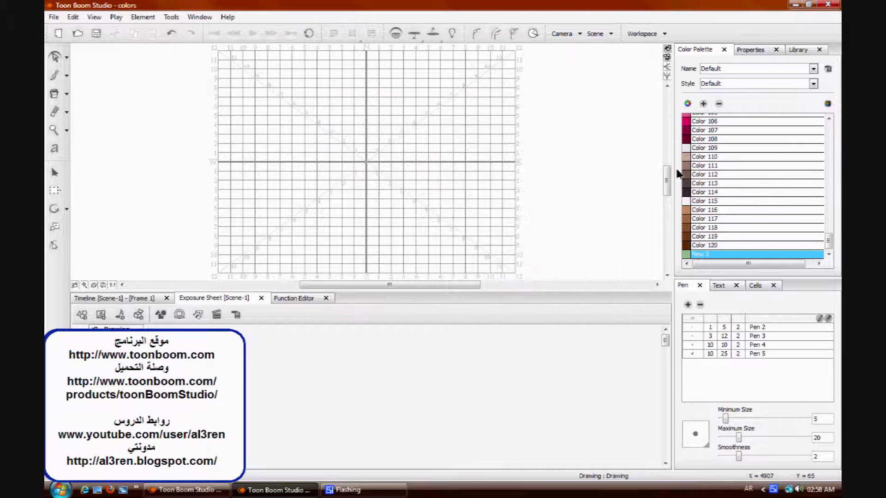
# Rename the new light green swatch as "اللون الأخضر"
pyautogui.doubleClick(727, 255)
pyautogui.write('1')
pyautogui.write('للون الأحمر')
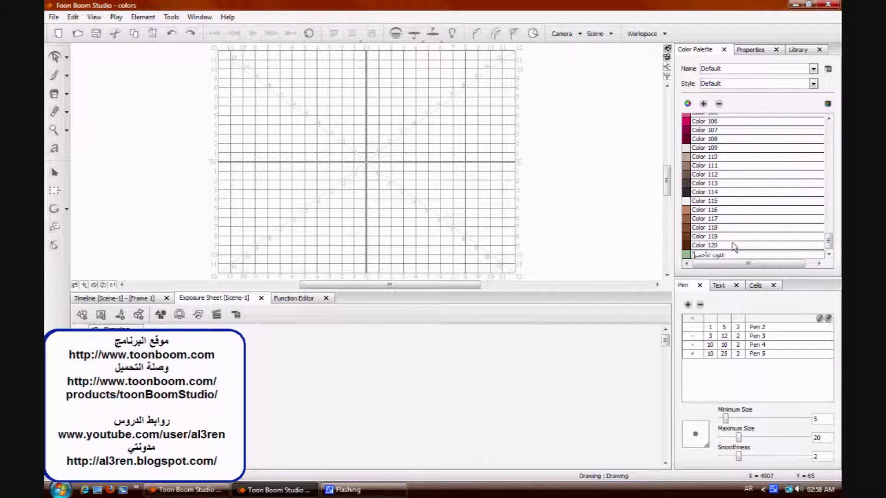
pyautogui.click(734, 246)
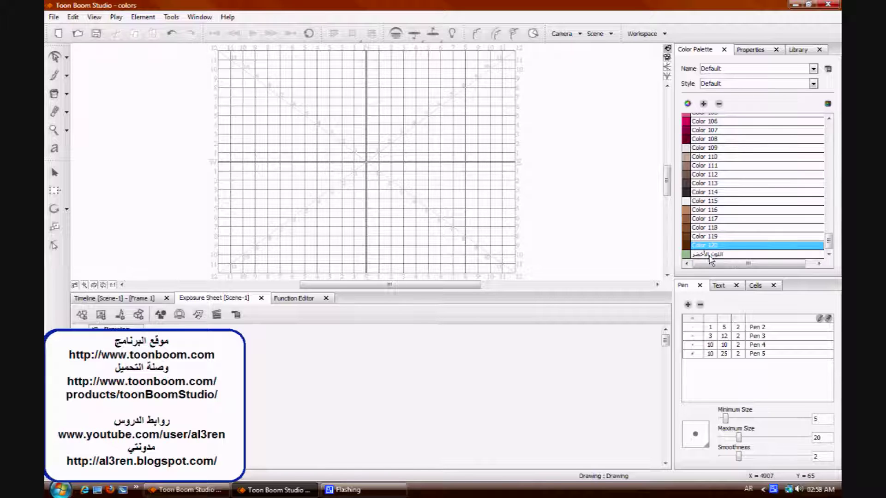
# Add the image "Stoff Oda red" from the Story folder to the palette as a texture
pyautogui.click(713, 255)
pyautogui.rightClick(690, 261)
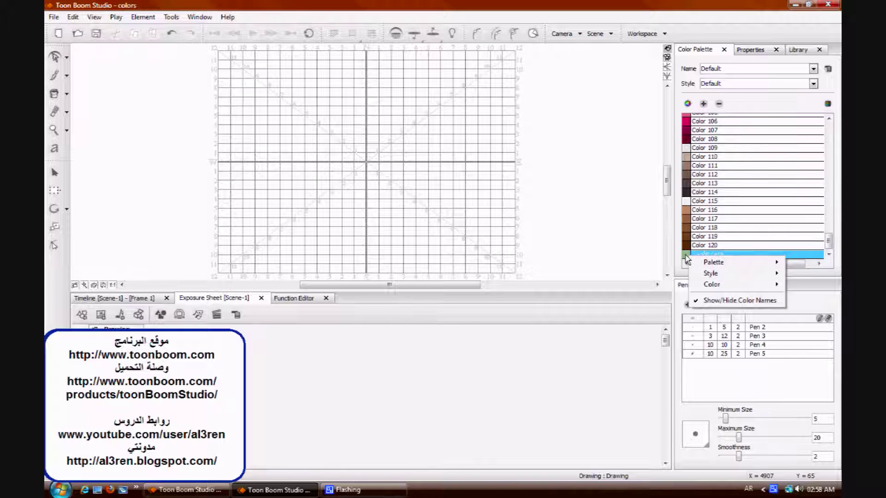
pyautogui.moveTo(728, 290)
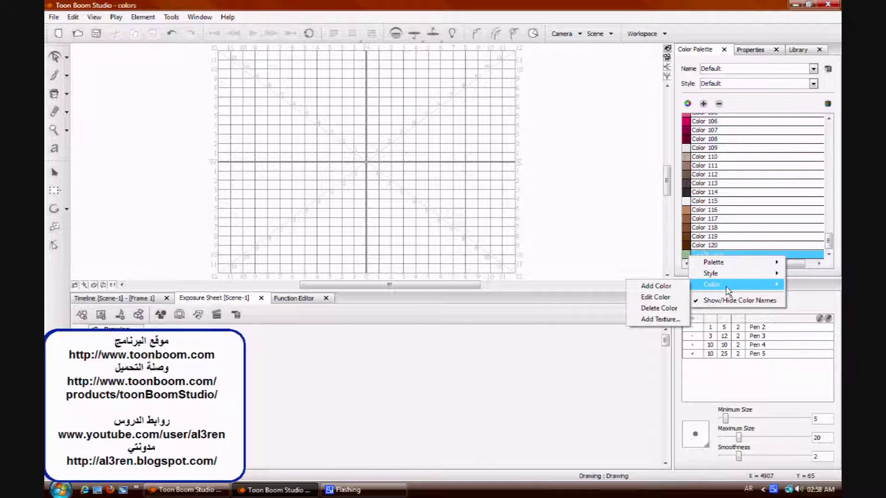
pyautogui.click(662, 321)
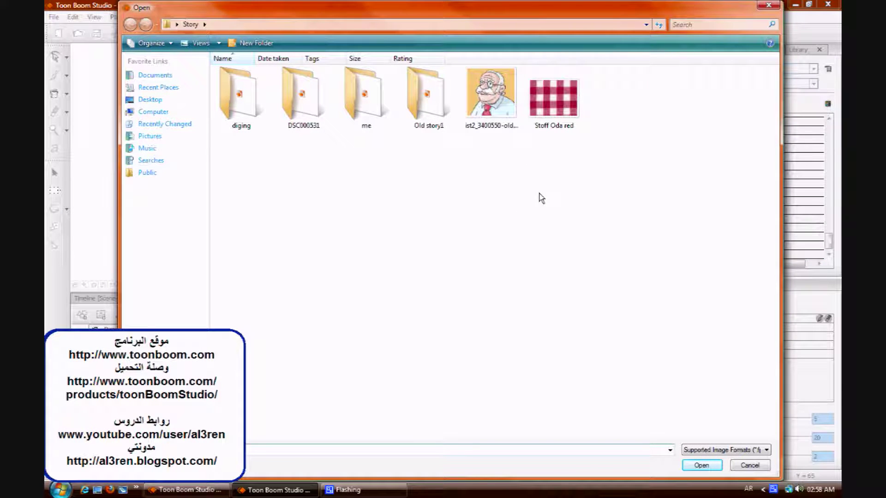
pyautogui.click(563, 108)
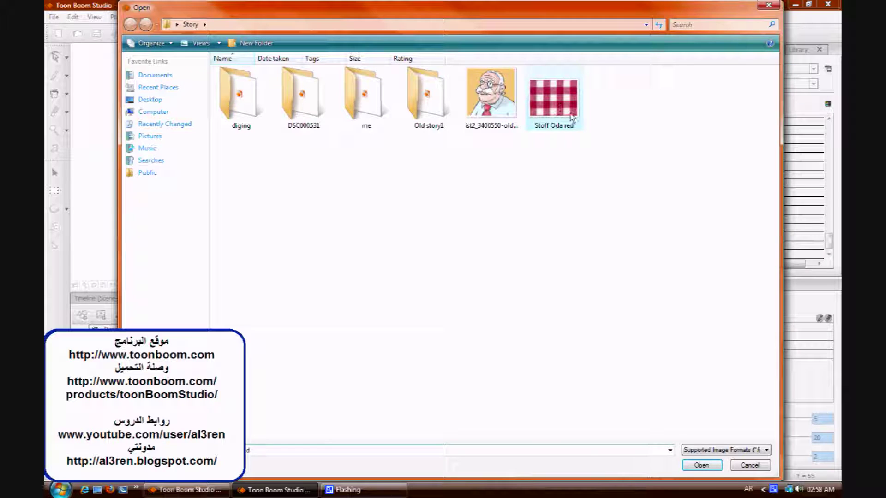
pyautogui.click(703, 465)
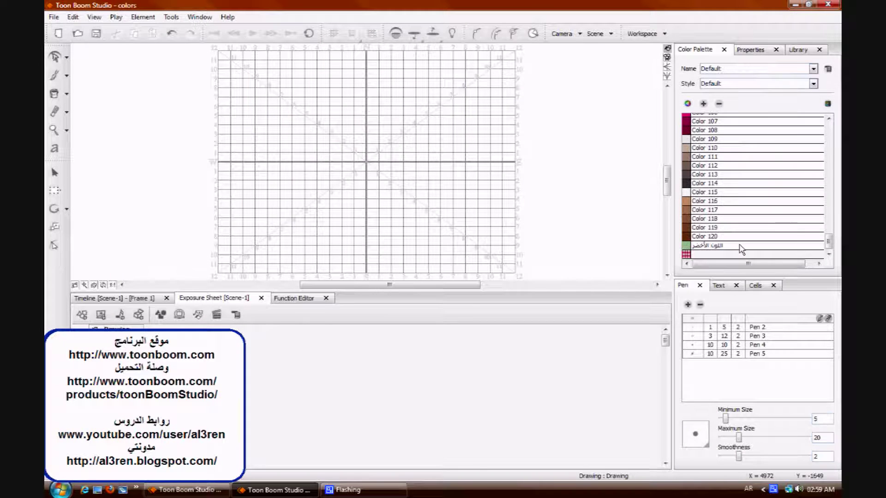
# Draw a rectangle with a Color 1 black outline near the centre of the drawing grid
pyautogui.click(67, 76)
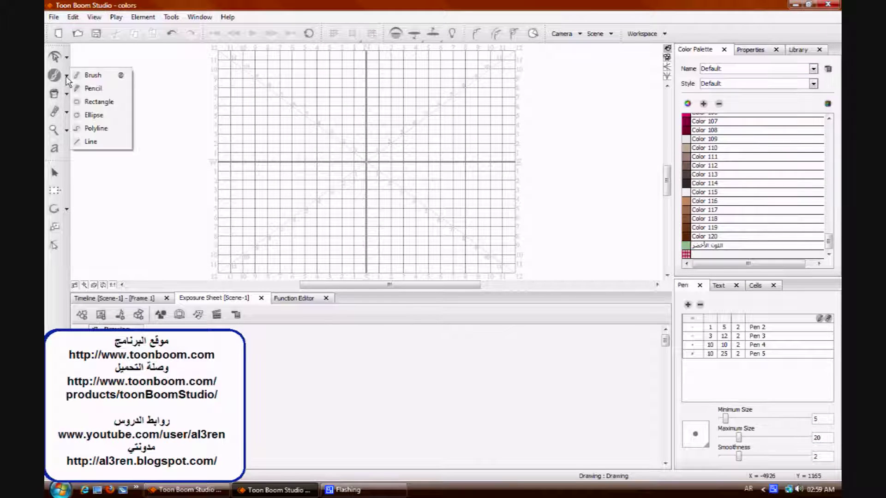
pyautogui.click(96, 102)
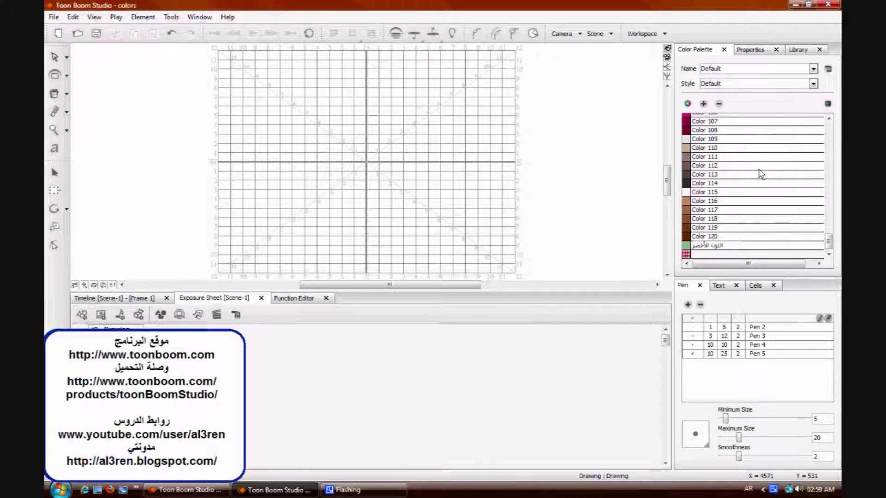
pyautogui.moveTo(829, 241); pyautogui.dragTo(829, 130)
pyautogui.click(800, 119)
pyautogui.moveTo(284, 107)
pyautogui.mouseDown()
pyautogui.moveTo(346, 159)
pyautogui.moveTo(412, 195)
pyautogui.mouseUp()
# Paint the inside of the rectangle with the red checked texture
pyautogui.moveTo(829, 132); pyautogui.dragTo(829, 241)
pyautogui.click(757, 254)
pyautogui.click(54, 93)
pyautogui.click(351, 152)
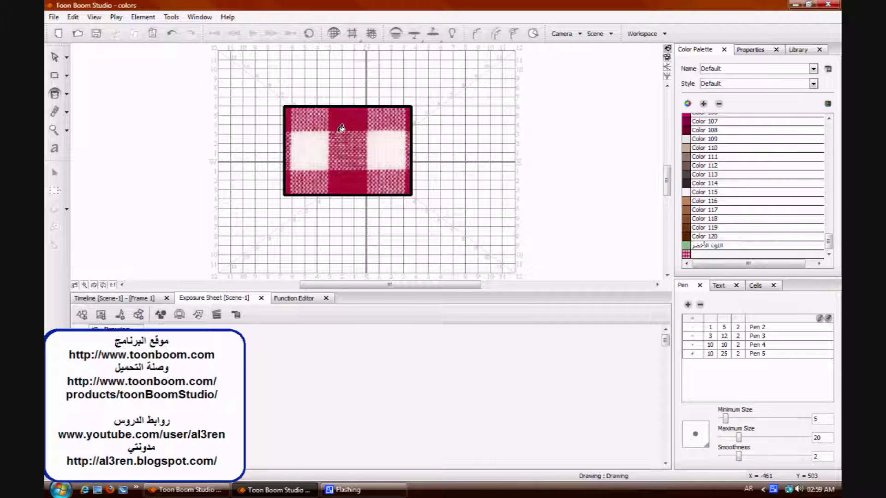
# Use Edit Texture to scale down, slightly skew and reposition the checked pattern inside the rectangle
pyautogui.click(67, 95)
pyautogui.click(129, 174)
pyautogui.click(343, 171)
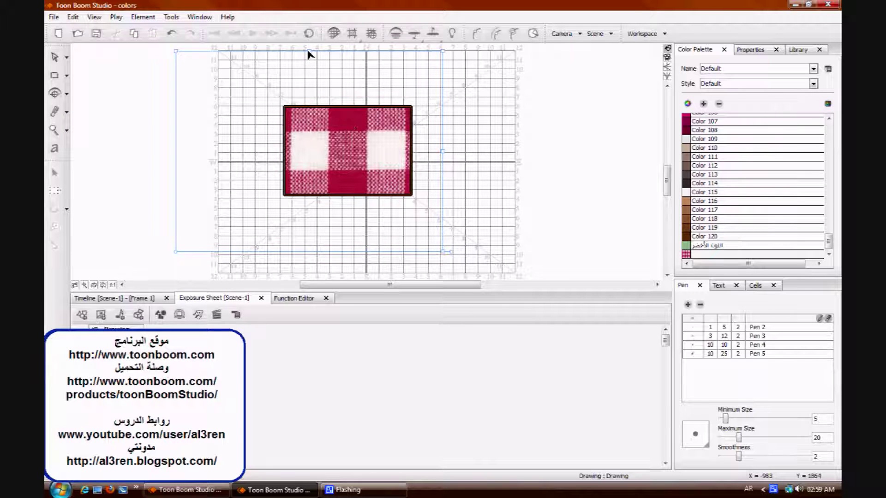
pyautogui.moveTo(312, 54); pyautogui.dragTo(316, 73)
pyautogui.moveTo(450, 71); pyautogui.dragTo(415, 79)
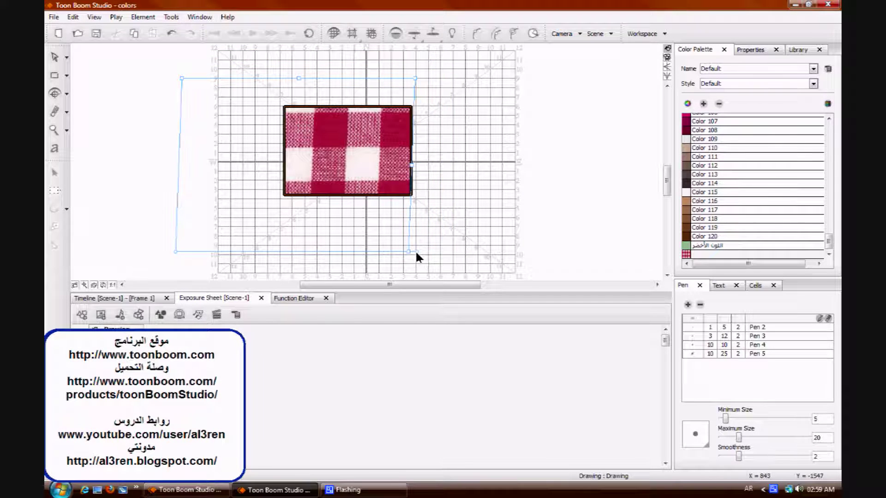
pyautogui.moveTo(409, 251); pyautogui.dragTo(415, 237)
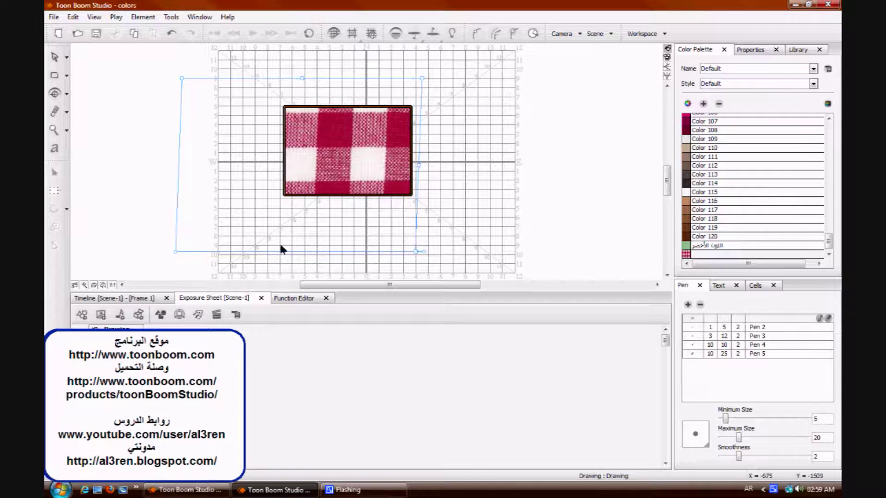
pyautogui.moveTo(175, 253); pyautogui.dragTo(233, 228)
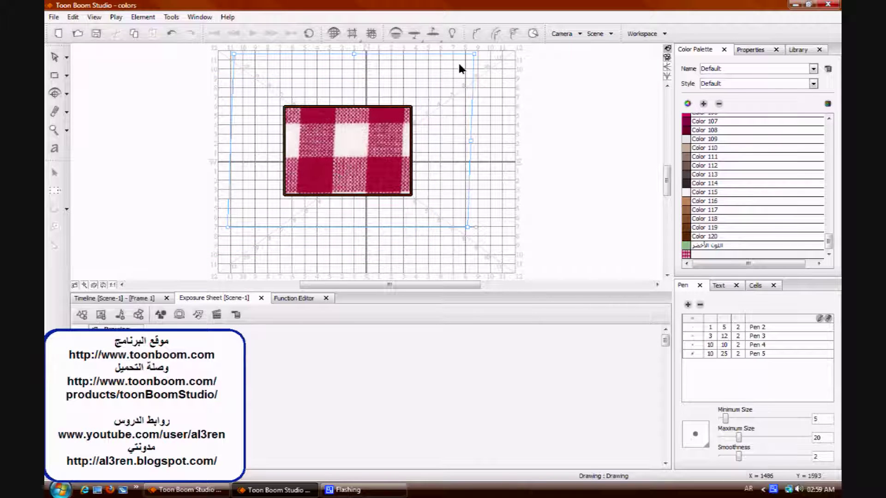
pyautogui.moveTo(474, 55); pyautogui.dragTo(410, 106)
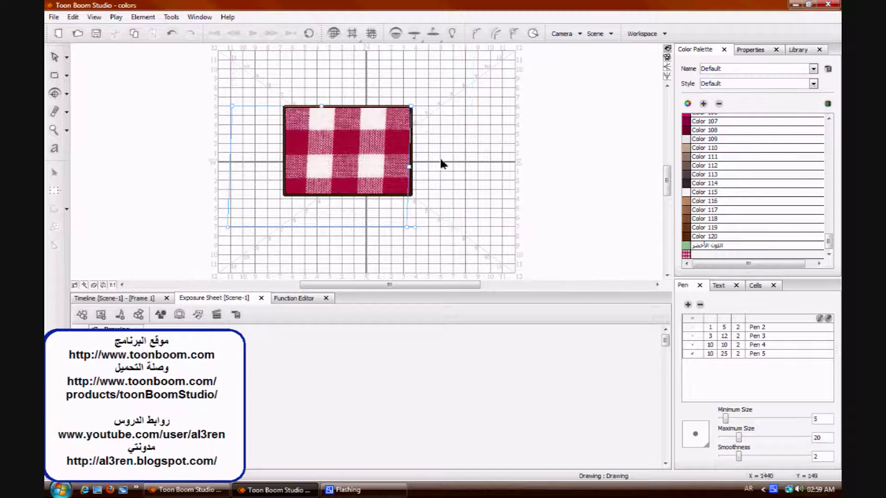
pyautogui.moveTo(229, 228); pyautogui.dragTo(258, 215)
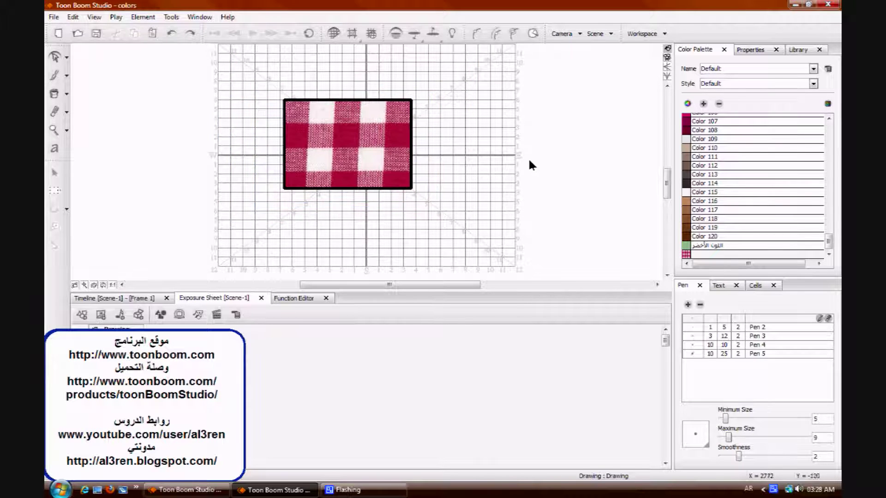
# Delete the textured rectangle and hide the drawing grid
pyautogui.moveTo(471, 73); pyautogui.dragTo(252, 214)
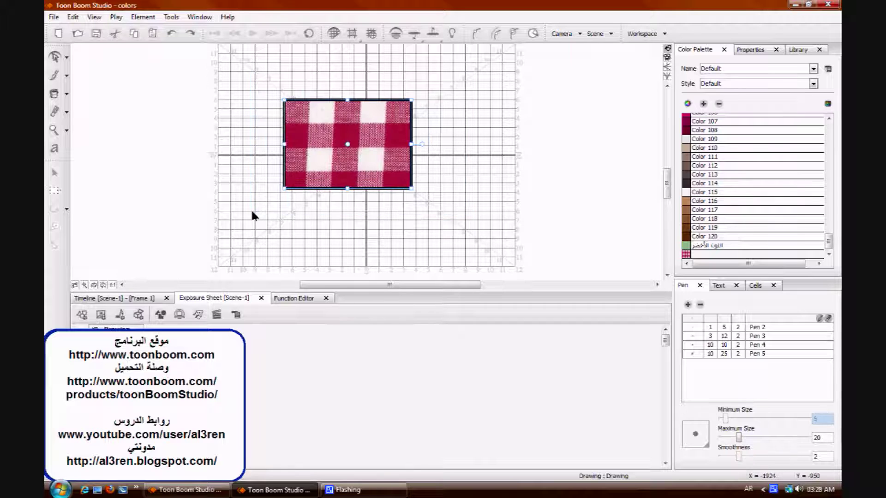
pyautogui.press('Delete')
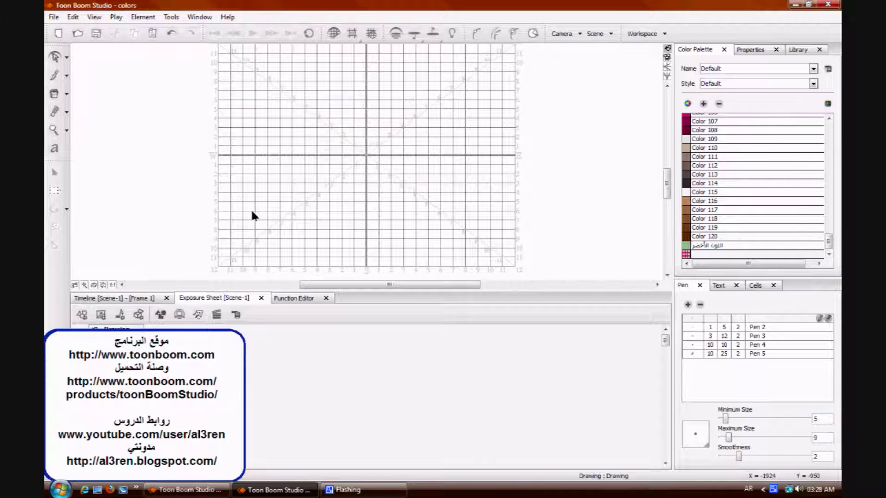
pyautogui.click(334, 34)
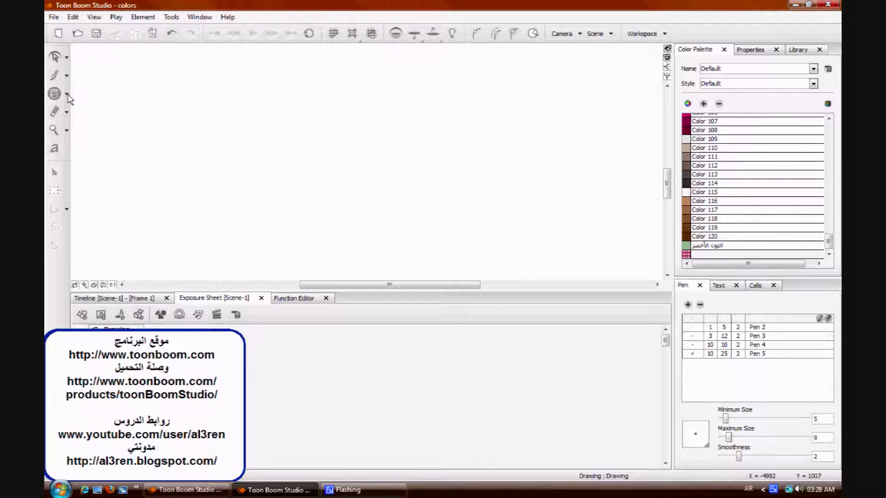
# Draw an upright ellipse right of the canvas centre, then try a narrower second one and undo it
pyautogui.click(67, 75)
pyautogui.click(92, 115)
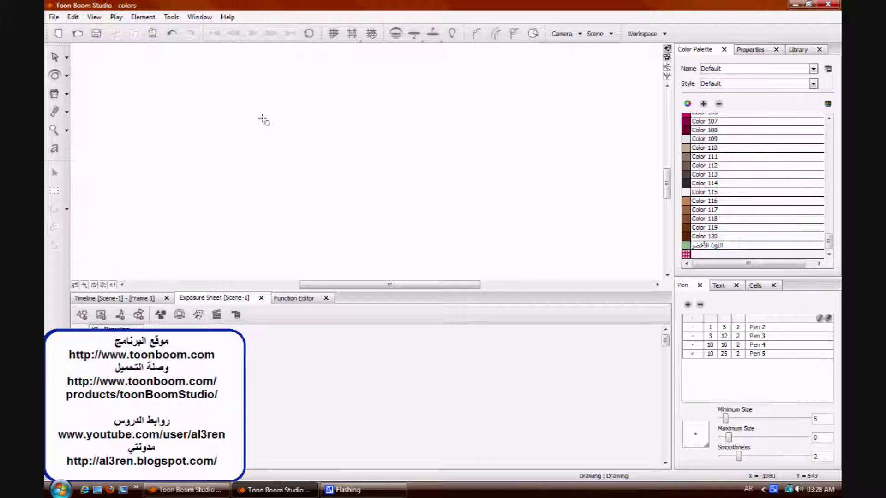
pyautogui.moveTo(502, 106); pyautogui.dragTo(451, 184)
pyautogui.moveTo(391, 109); pyautogui.dragTo(417, 168)
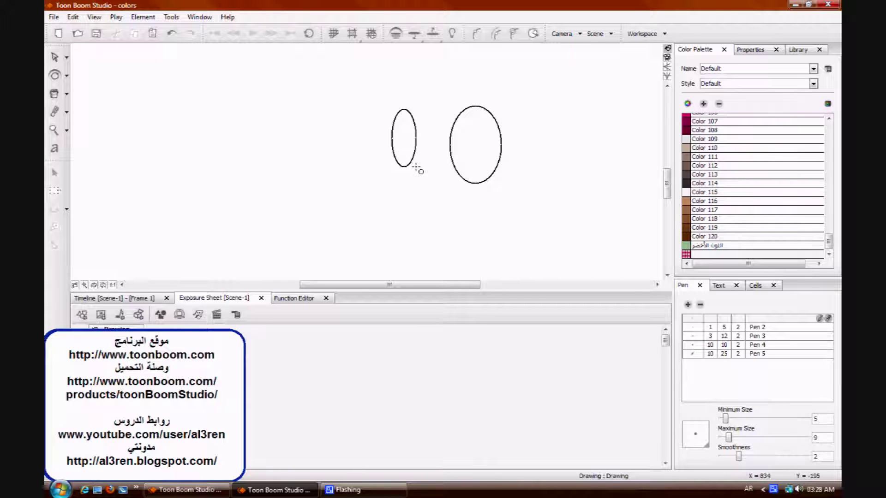
pyautogui.hotkey('ctrl', 'z')
# Place a copy of the ellipse on each side of it, rotating each copy so its upper end leans outward
pyautogui.click(54, 57)
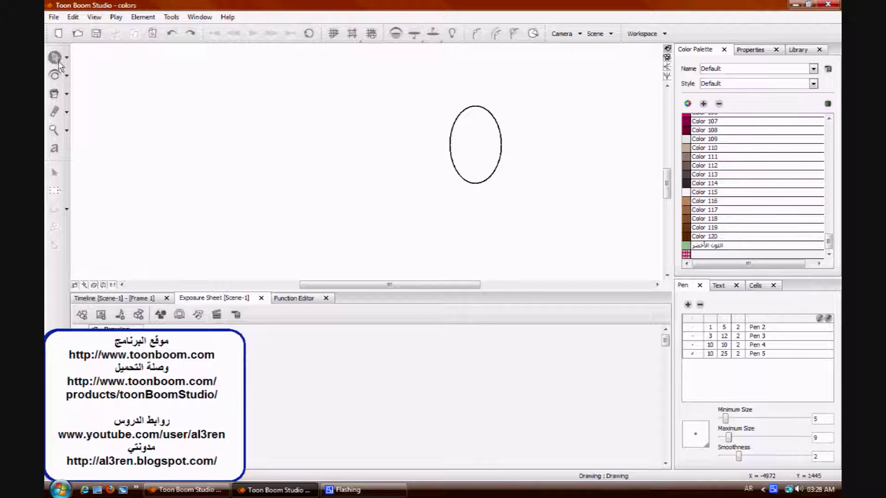
pyautogui.click(471, 184)
pyautogui.moveTo(479, 187); pyautogui.dragTo(414, 188)
pyautogui.moveTo(457, 149)
pyautogui.mouseDown()
pyautogui.moveTo(458, 138)
pyautogui.moveTo(491, 198)
pyautogui.moveTo(472, 207)
pyautogui.moveTo(463, 153)
pyautogui.mouseUp()
pyautogui.moveTo(400, 184); pyautogui.dragTo(511, 189)
pyautogui.click(377, 210)
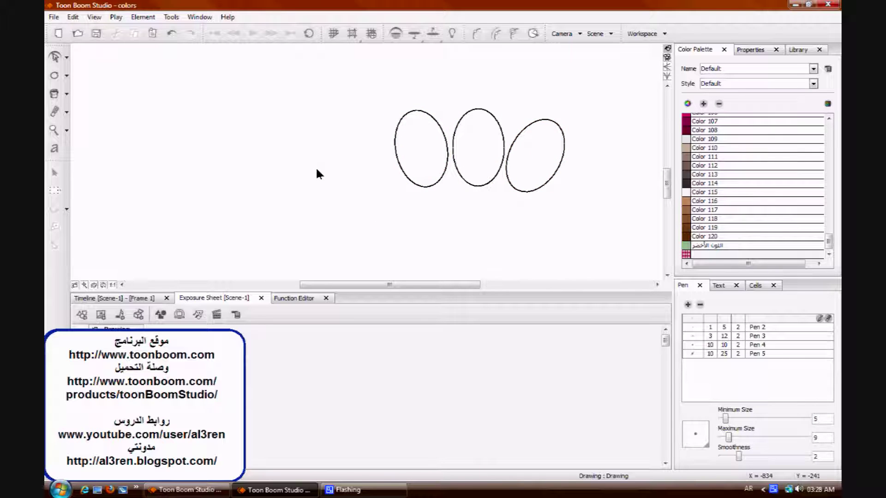
# Draw a large rectangle to the left of the three ellipses
pyautogui.click(67, 95)
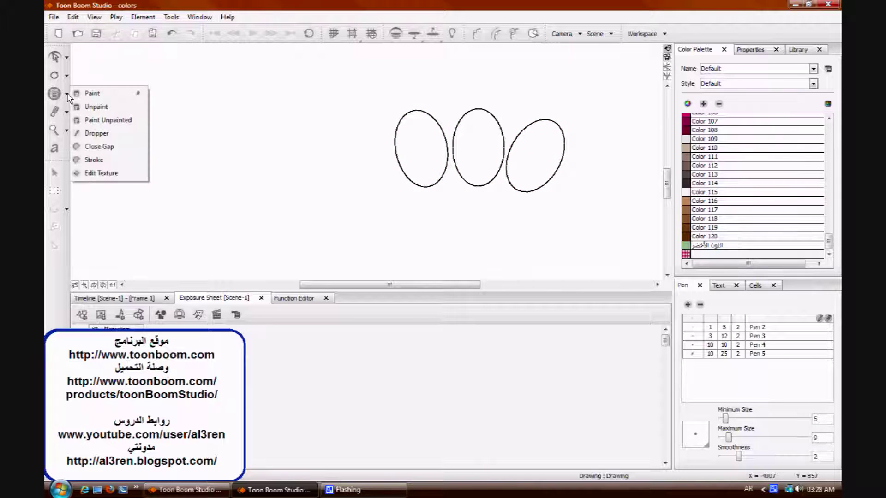
pyautogui.click(67, 75)
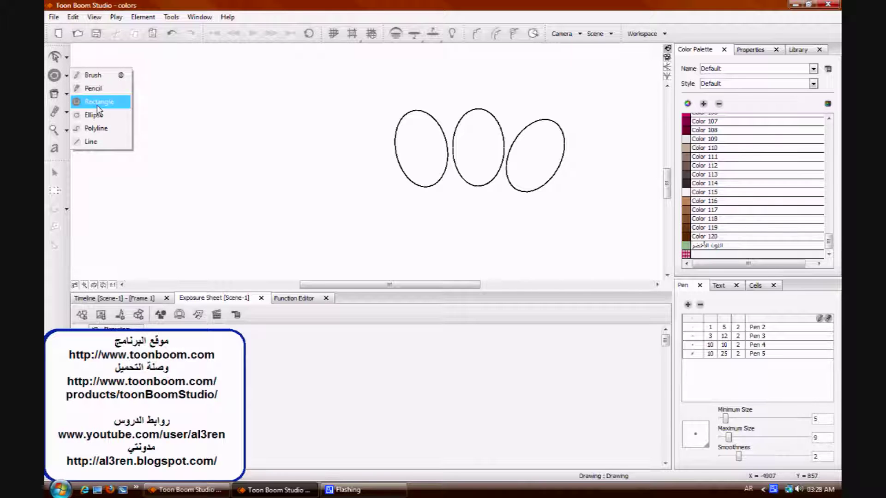
pyautogui.click(92, 99)
pyautogui.moveTo(164, 77); pyautogui.dragTo(349, 226)
# Paint the inside of the large rectangle with Color 56, a light turquoise
pyautogui.moveTo(829, 241); pyautogui.dragTo(831, 184)
pyautogui.click(724, 187)
pyautogui.click(54, 94)
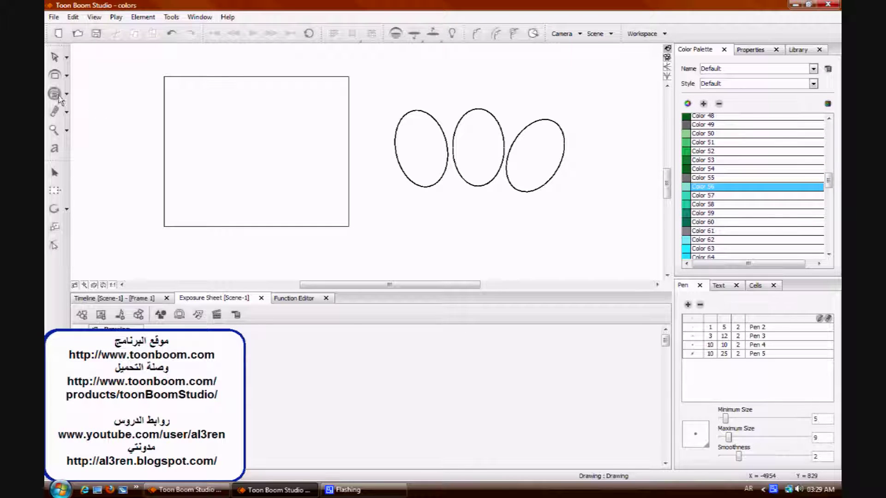
pyautogui.click(240, 128)
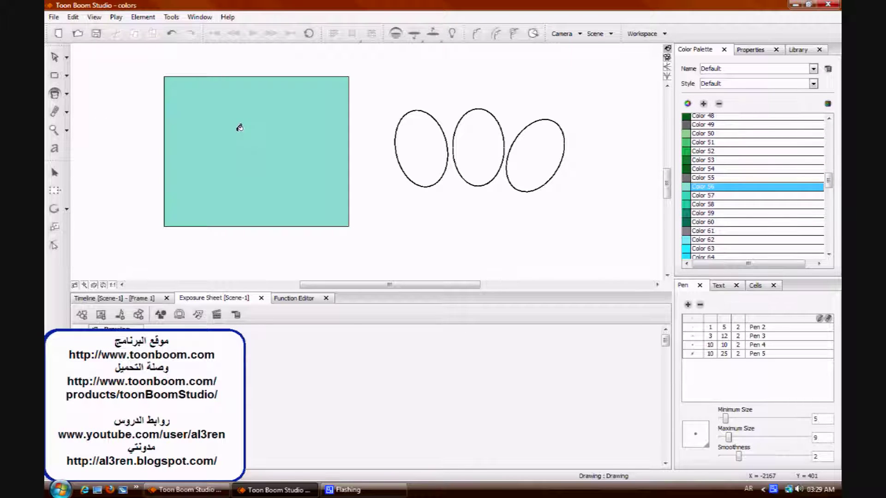
# Draw a closed, wavy cloud-like outline inside the turquoise rectangle with the Brush tool, using black Color 1
pyautogui.click(66, 75)
pyautogui.click(87, 75)
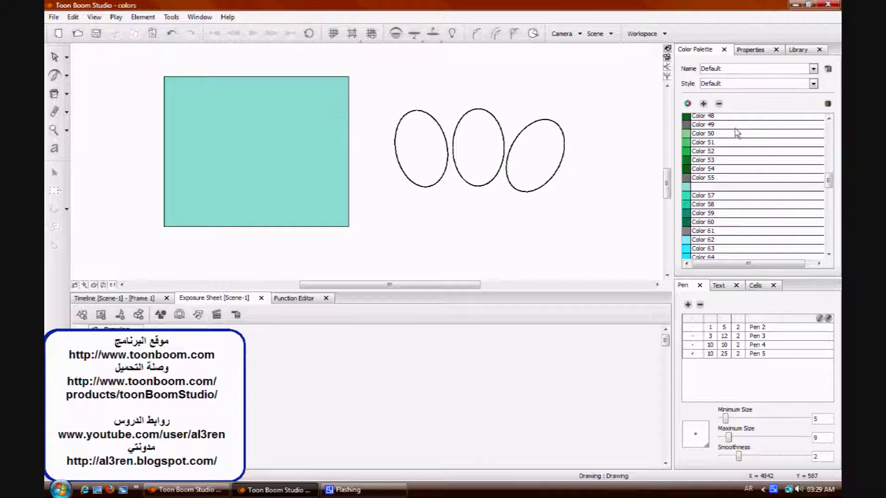
pyautogui.scroll(15, 817, 180)
pyautogui.click(723, 117)
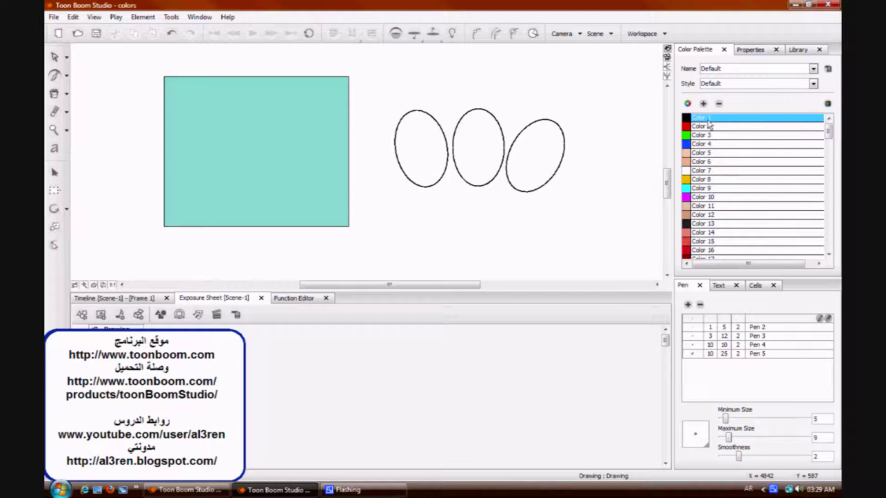
pyautogui.moveTo(200, 136)
pyautogui.mouseDown()
pyautogui.moveTo(204, 126)
pyautogui.moveTo(274, 127)
pyautogui.moveTo(280, 154)
pyautogui.mouseUp()
pyautogui.moveTo(206, 152); pyautogui.dragTo(200, 130)
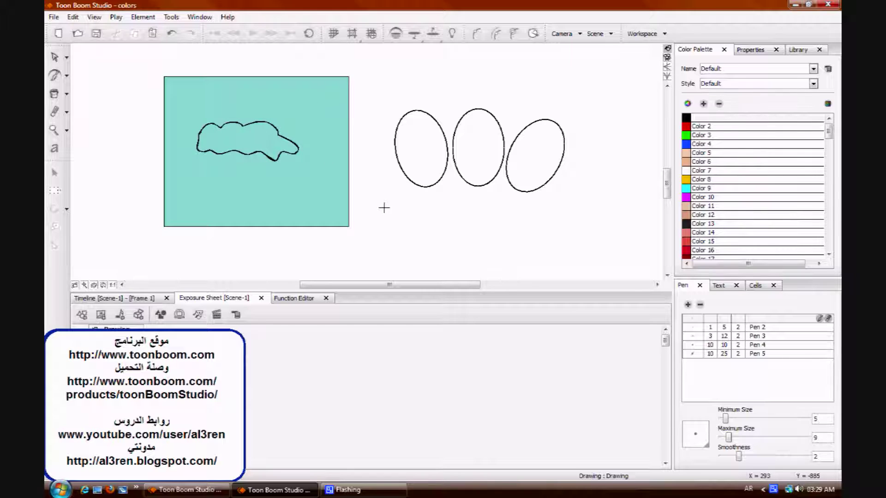
pyautogui.click(54, 56)
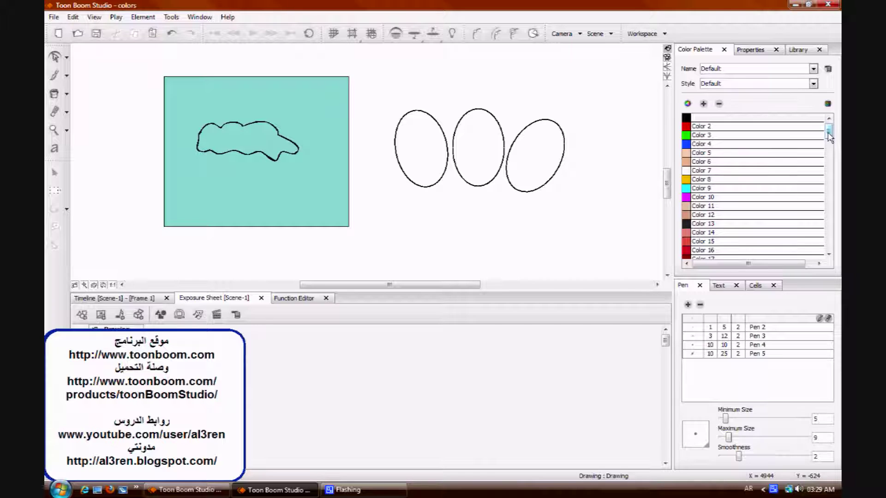
# Paint the inside of the right ellipse with Color 108, a dark maroon
pyautogui.moveTo(829, 133); pyautogui.dragTo(829, 229)
pyautogui.click(695, 235)
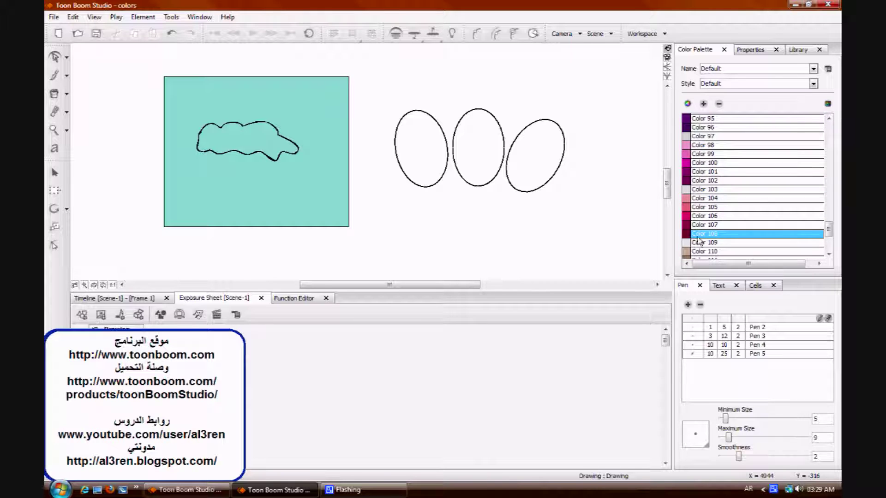
pyautogui.click(54, 94)
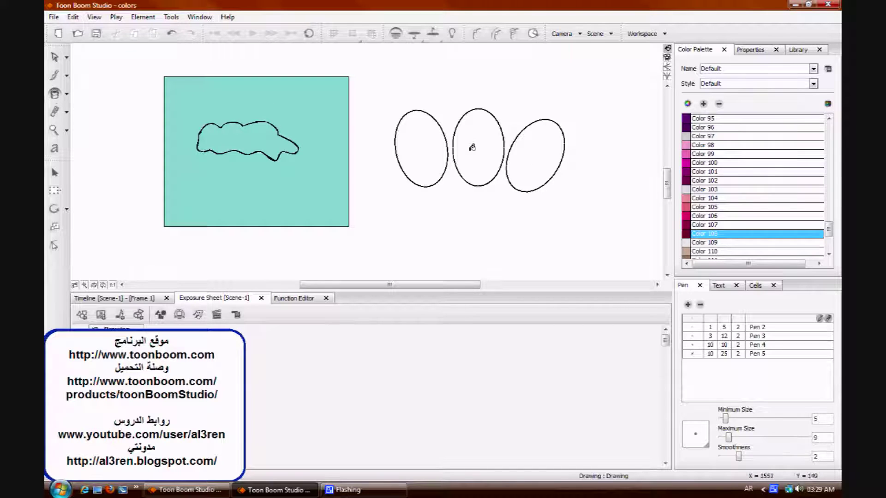
pyautogui.click(534, 160)
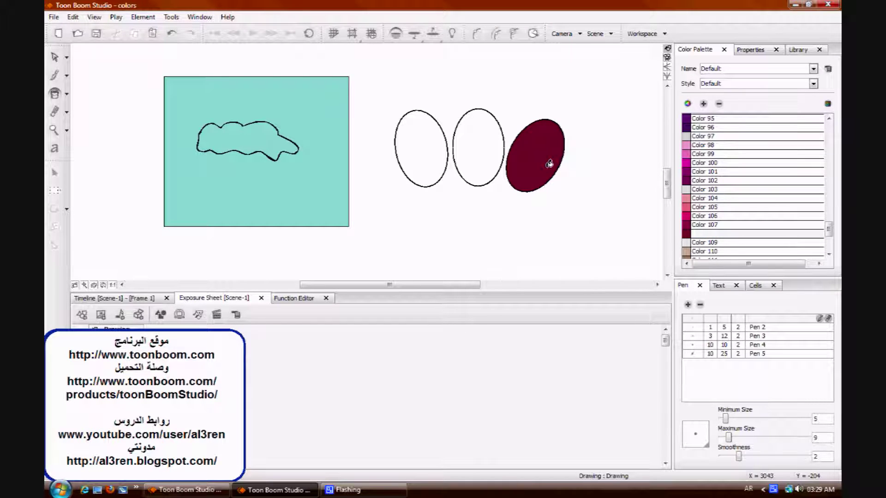
# Add a new colour based on Color 108 and open it in the Color Picker, moved clear of the palette and ellipses
pyautogui.click(690, 238)
pyautogui.moveTo(829, 231); pyautogui.dragTo(830, 248)
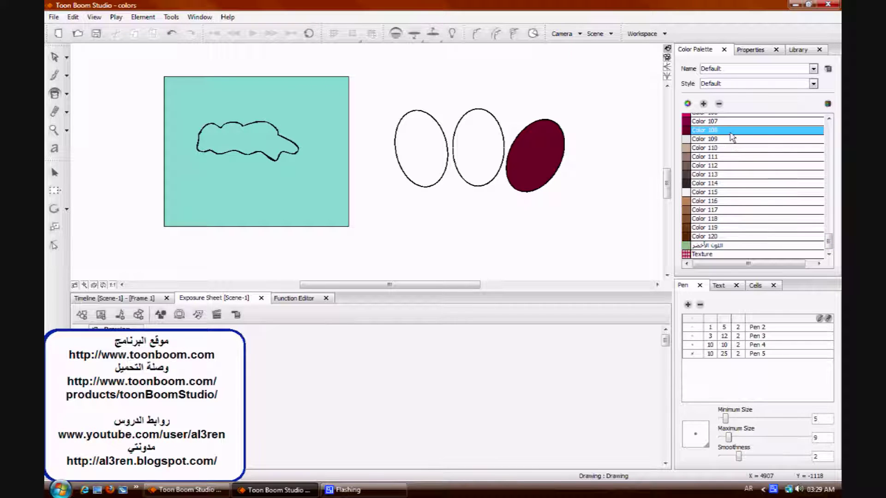
pyautogui.click(704, 104)
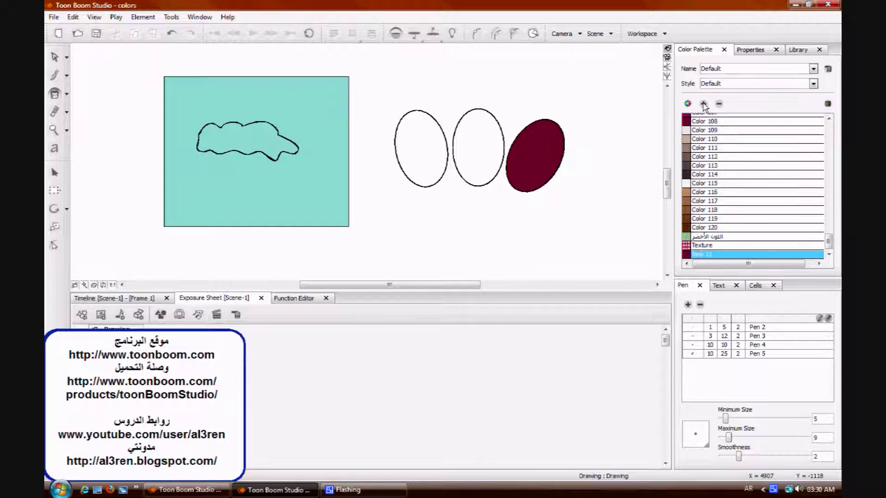
pyautogui.doubleClick(688, 255)
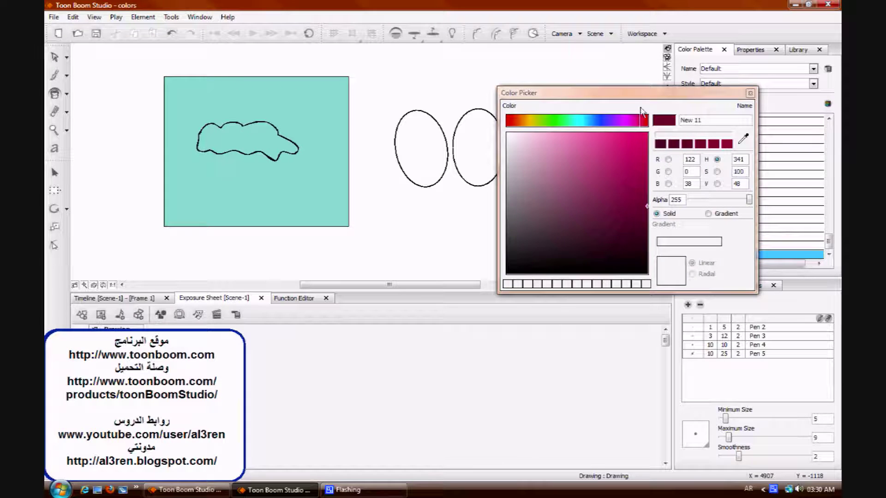
pyautogui.moveTo(629, 93); pyautogui.dragTo(283, 92)
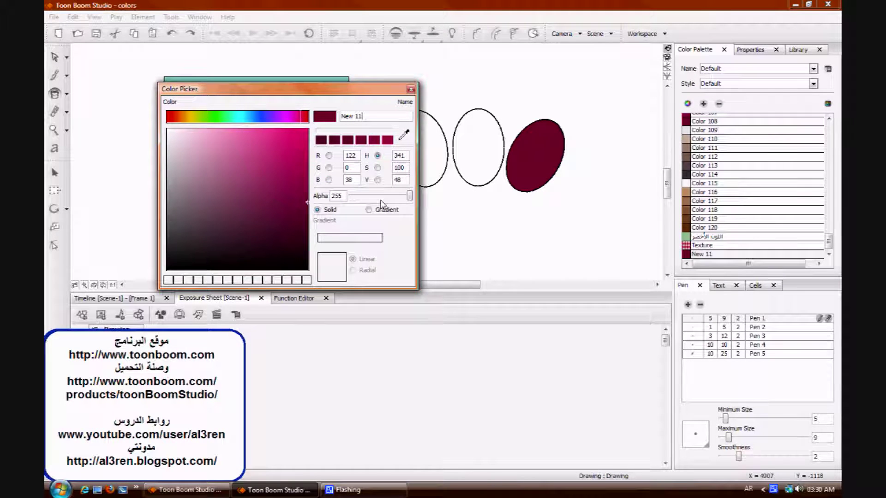
pyautogui.moveTo(351, 93); pyautogui.dragTo(348, 113)
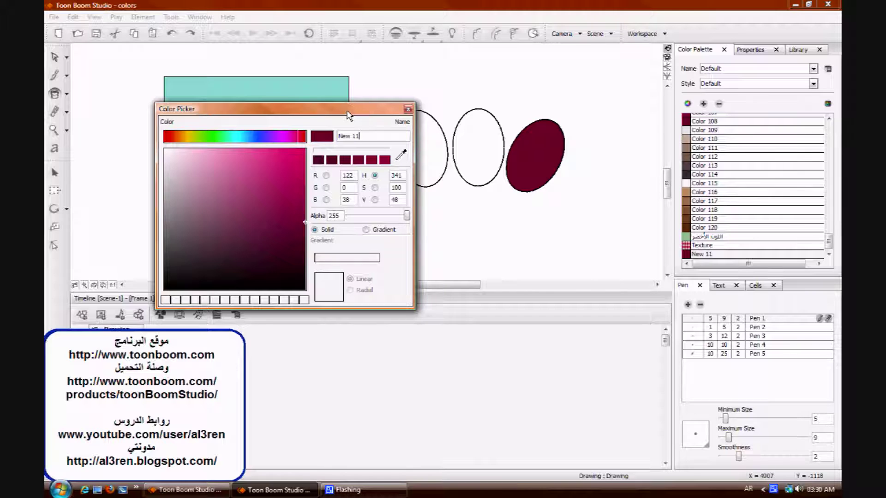
pyautogui.moveTo(348, 113); pyautogui.dragTo(337, 99)
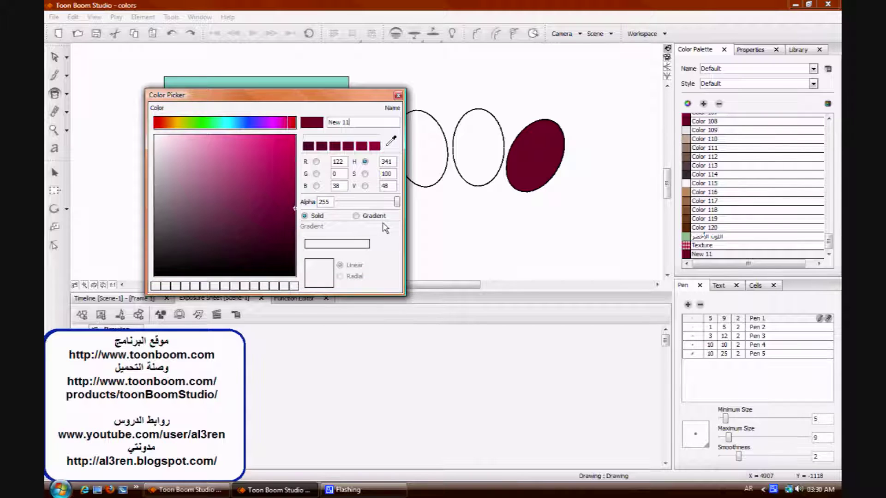
# Turn the new maroon colour into a radial gradient running from near-white in the centre to dark maroon at the edge
pyautogui.click(357, 217)
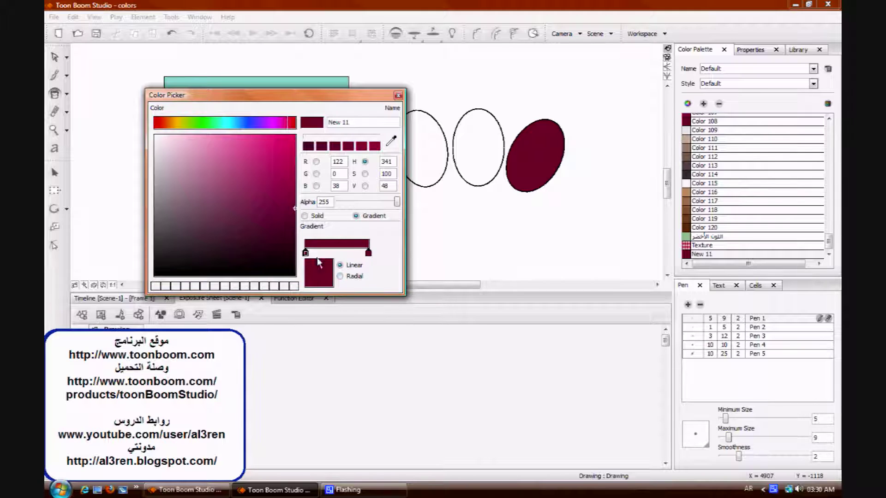
pyautogui.moveTo(306, 253)
pyautogui.mouseDown()
pyautogui.moveTo(327, 256)
pyautogui.moveTo(307, 258)
pyautogui.mouseUp()
pyautogui.click(156, 136)
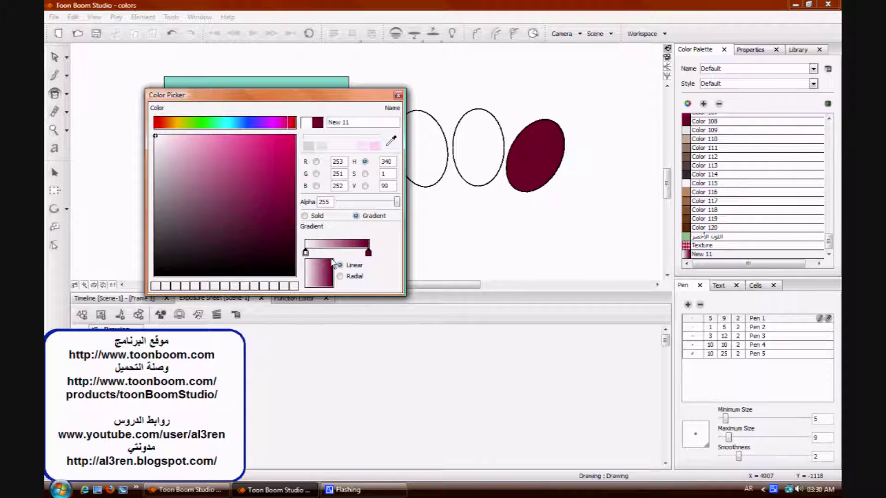
pyautogui.moveTo(305, 253); pyautogui.dragTo(367, 252)
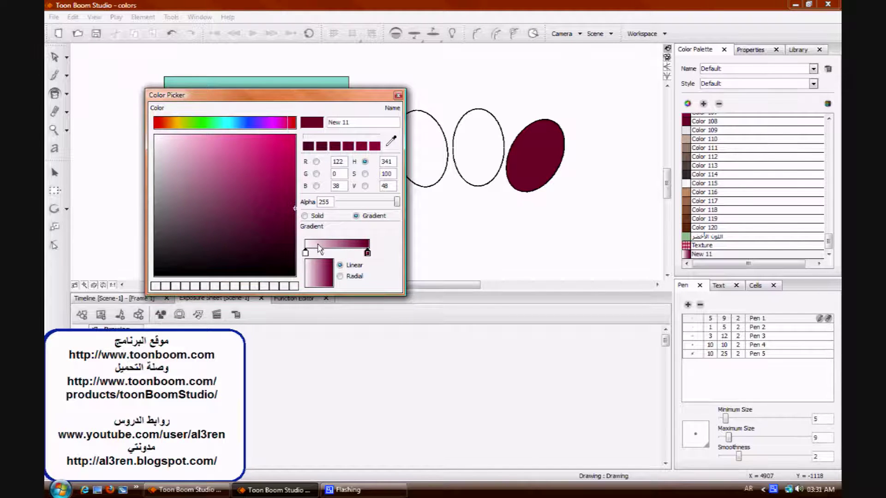
pyautogui.click(340, 277)
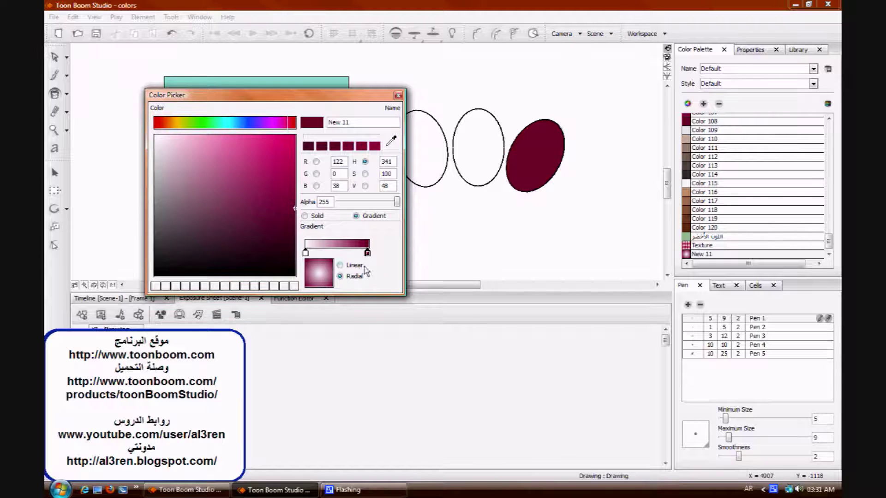
# Try a third colour stop near the middle of the radial gradient, then remove it
pyautogui.click(334, 253)
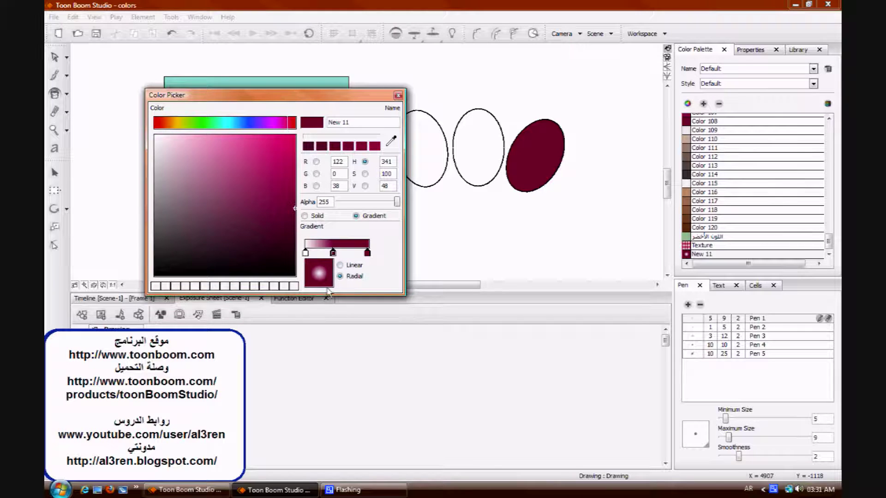
pyautogui.click(161, 267)
pyautogui.moveTo(334, 252)
pyautogui.mouseDown()
pyautogui.moveTo(356, 253)
pyautogui.moveTo(348, 254)
pyautogui.moveTo(357, 270)
pyautogui.mouseUp()
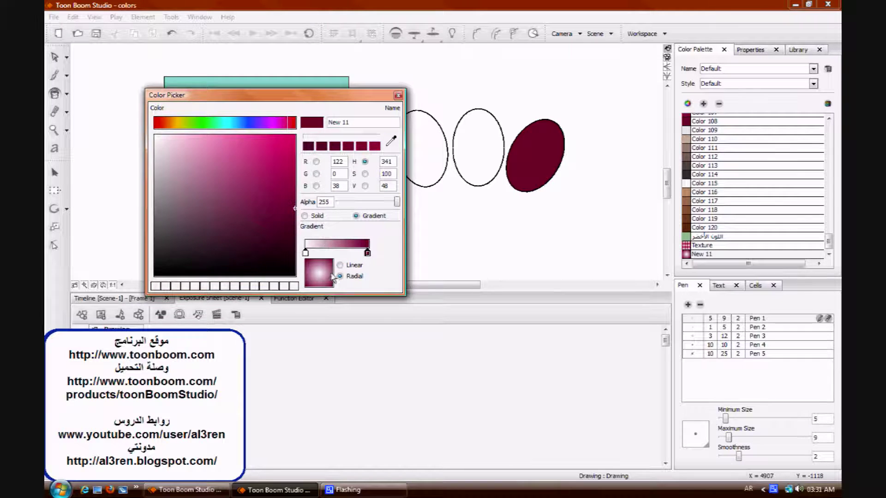
# Paint the middle ellipse with the New 11 radial gradient, and delete the outlines of the middle and right ellipses
pyautogui.click(398, 95)
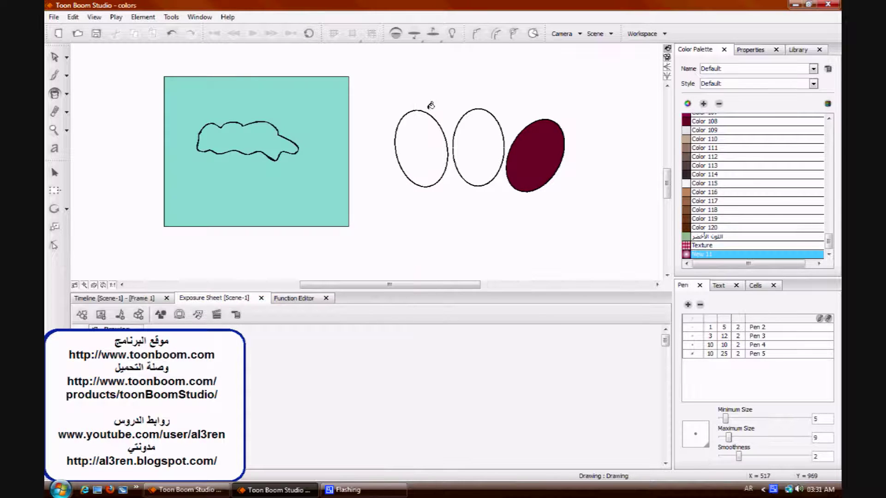
pyautogui.click(470, 126)
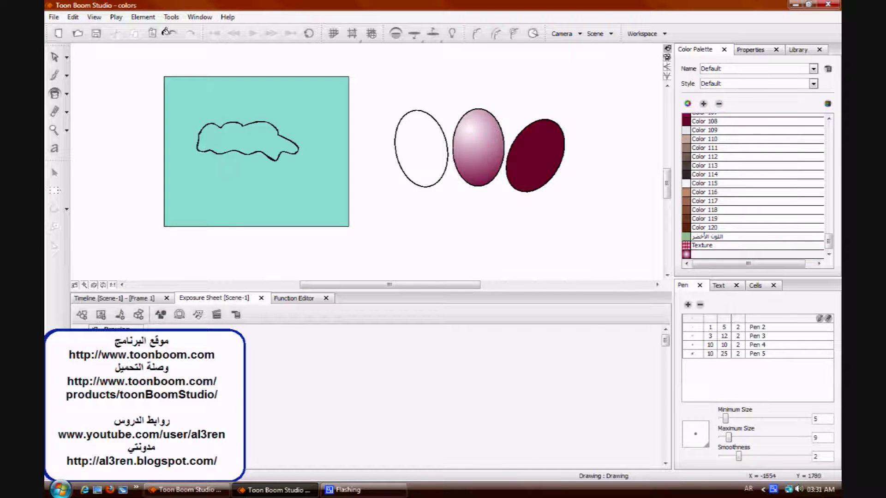
pyautogui.click(56, 57)
pyautogui.click(476, 184)
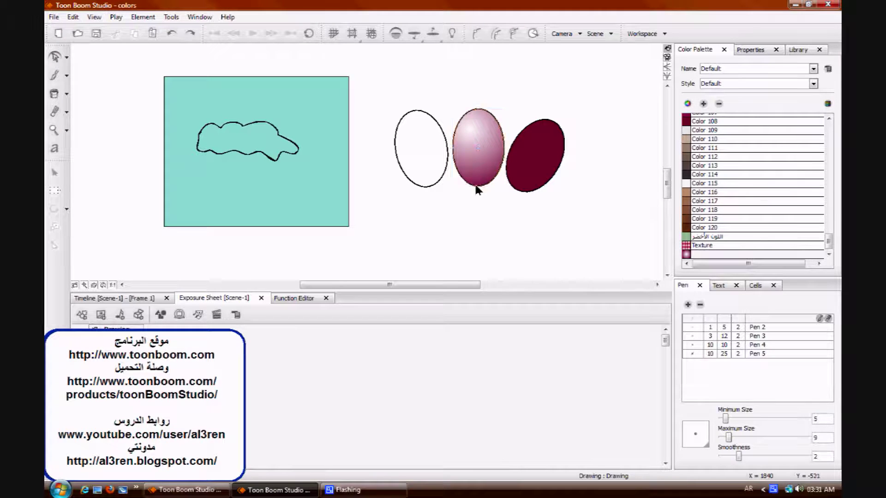
pyautogui.click(478, 191)
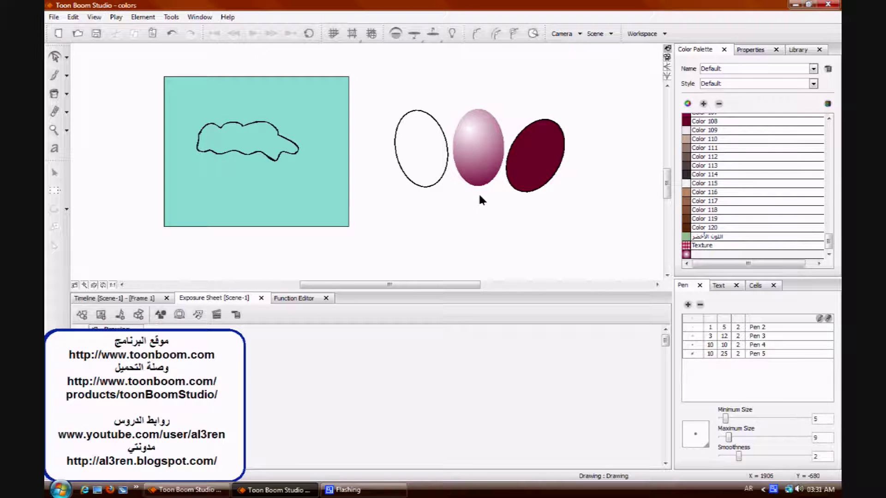
pyautogui.click(518, 195)
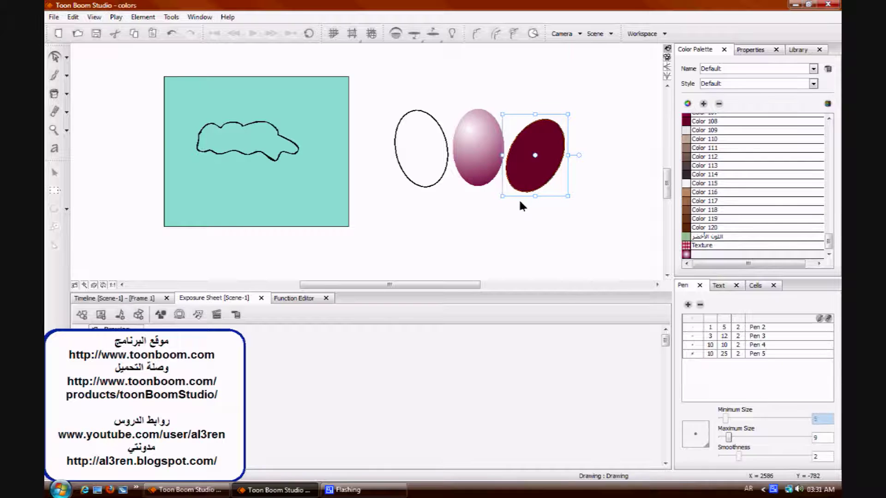
pyautogui.click(520, 202)
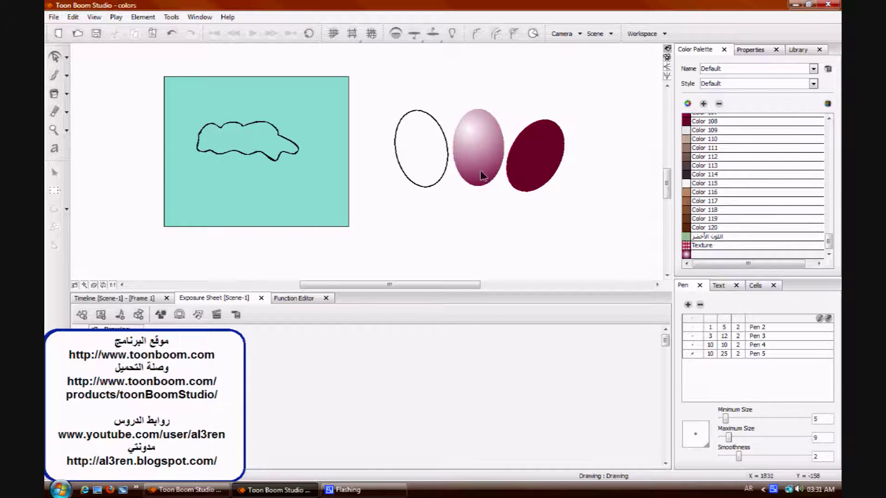
# Add a new colour based on New 11 and change its gradient's maroon stop to gold with R 198, G 178, B 41
pyautogui.click(697, 254)
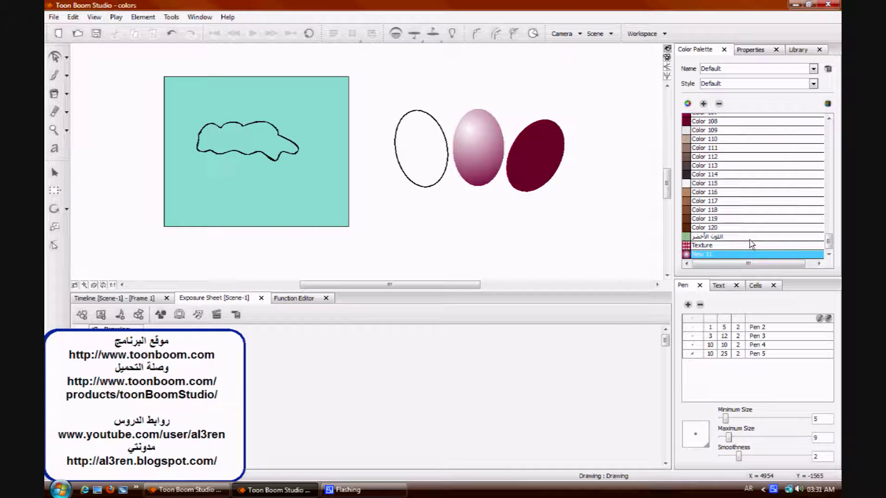
pyautogui.click(703, 103)
pyautogui.doubleClick(687, 254)
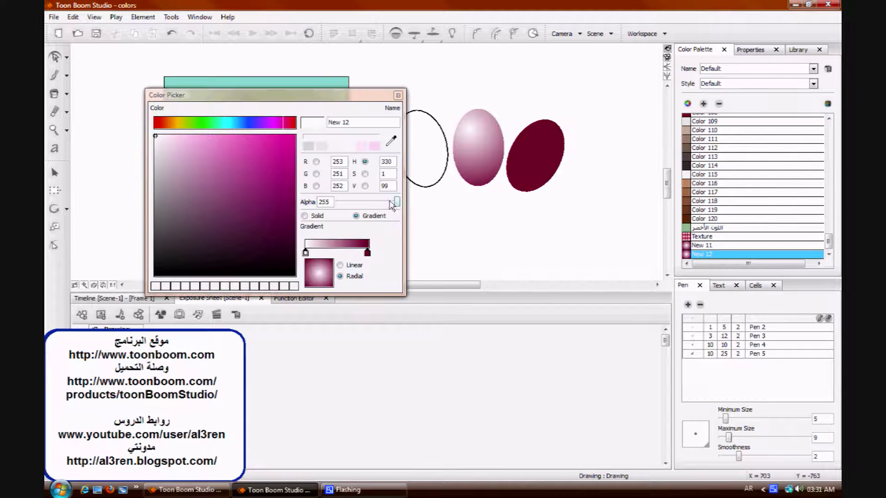
pyautogui.click(295, 208)
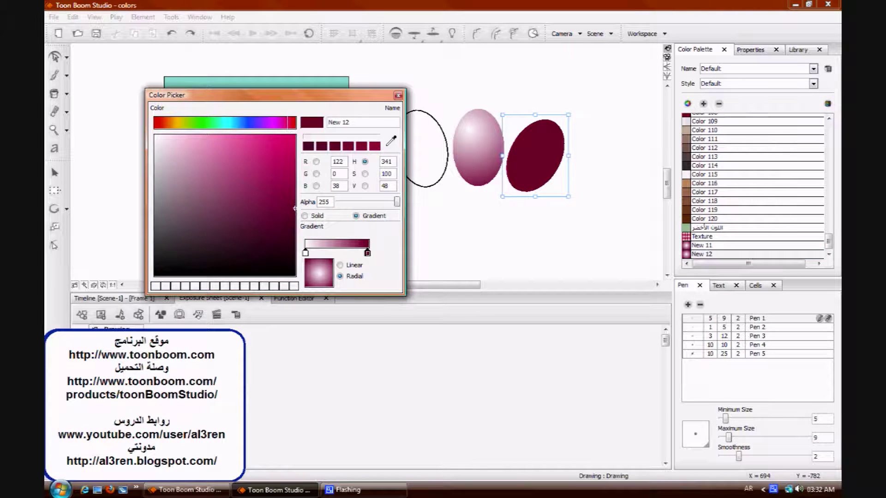
pyautogui.click(174, 126)
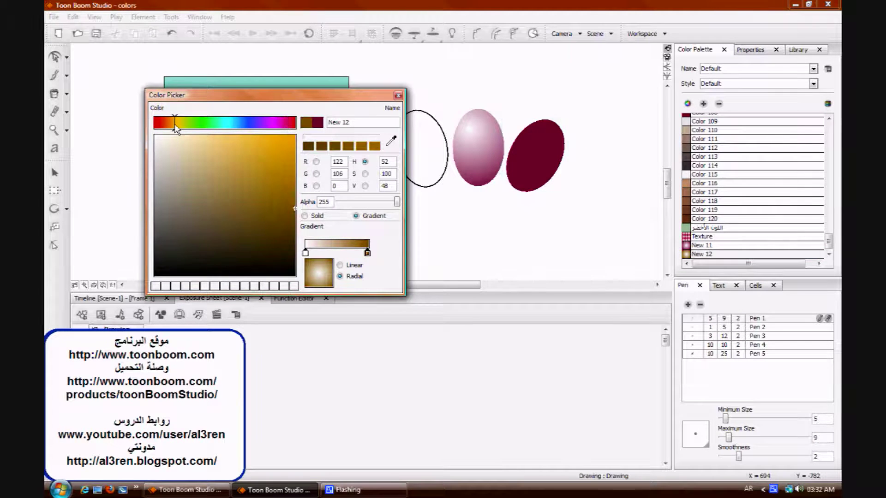
pyautogui.click(294, 137)
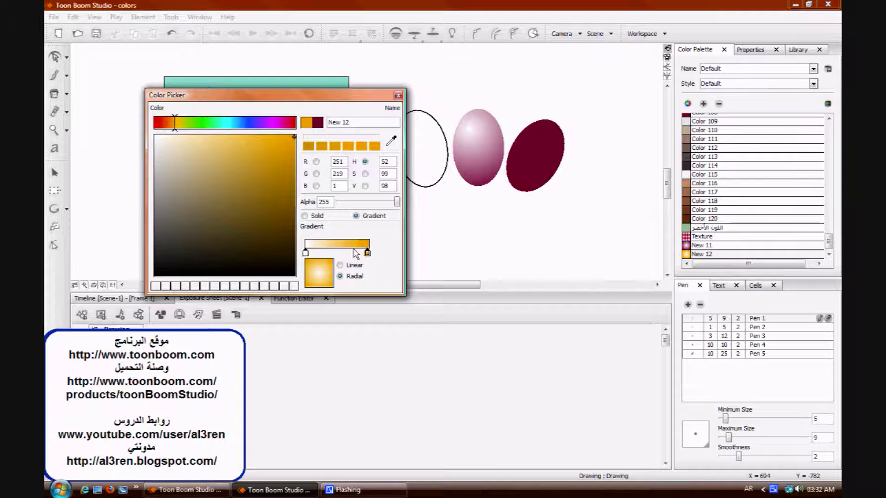
pyautogui.moveTo(250, 148)
pyautogui.mouseDown()
pyautogui.moveTo(256, 183)
pyautogui.moveTo(290, 167)
pyautogui.moveTo(256, 145)
pyautogui.moveTo(266, 167)
pyautogui.mouseUp()
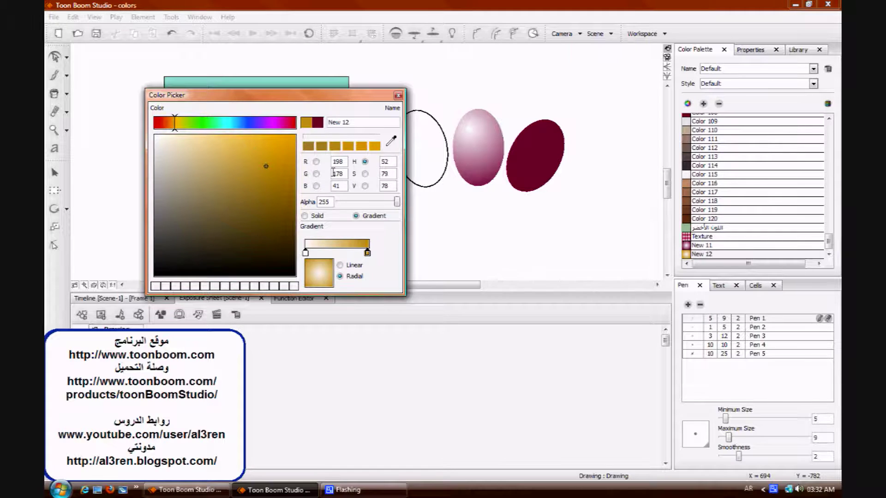
pyautogui.click(398, 96)
# Paint the left ellipse with the golden radial gradient New 12 and delete its outline
pyautogui.click(54, 94)
pyautogui.click(417, 128)
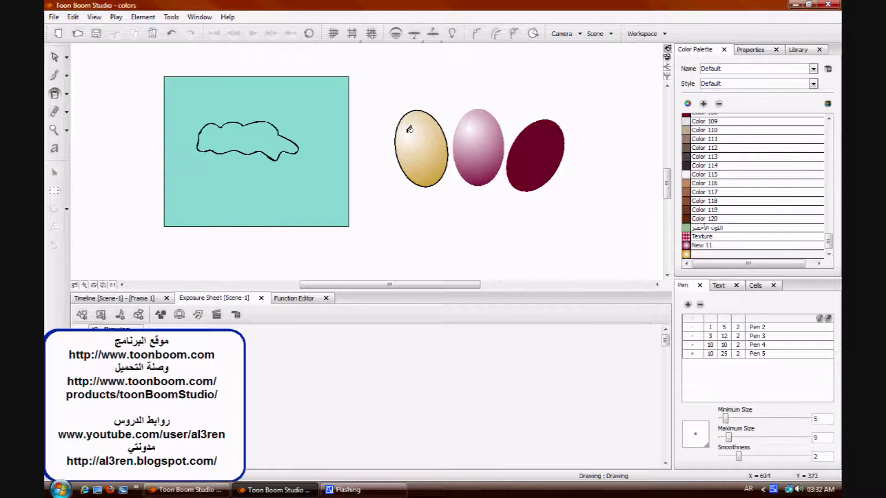
pyautogui.click(54, 57)
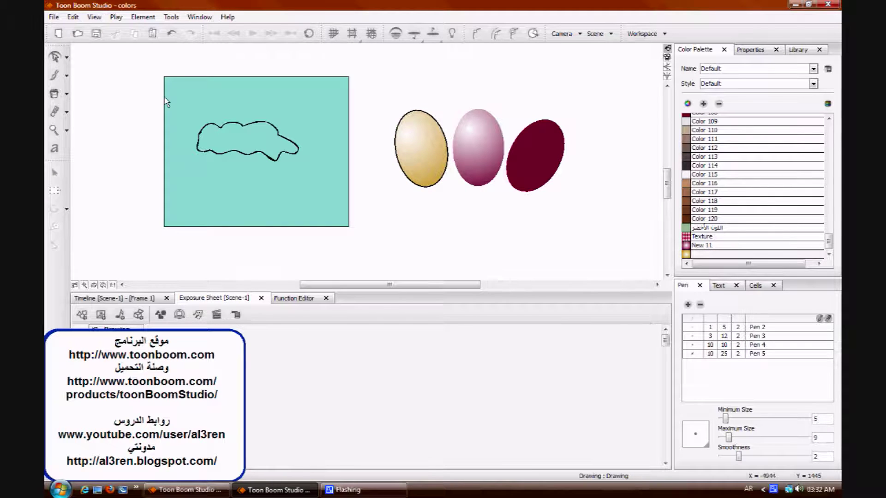
pyautogui.click(429, 183)
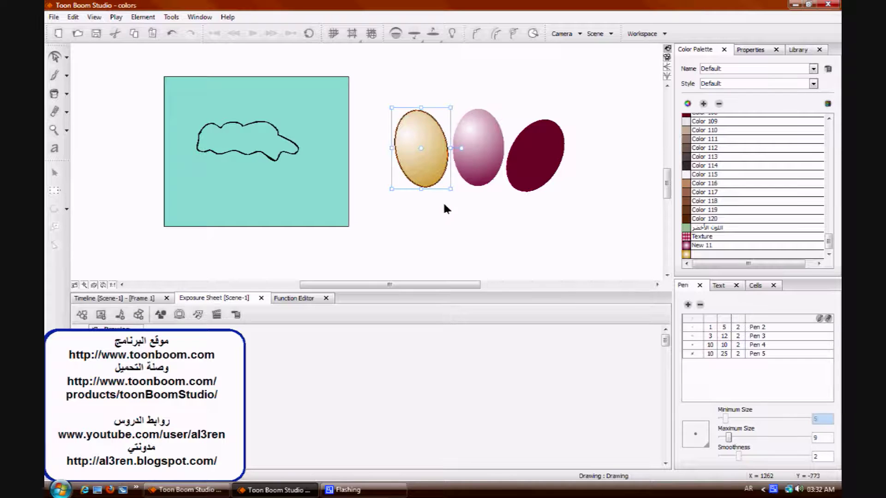
pyautogui.click(444, 206)
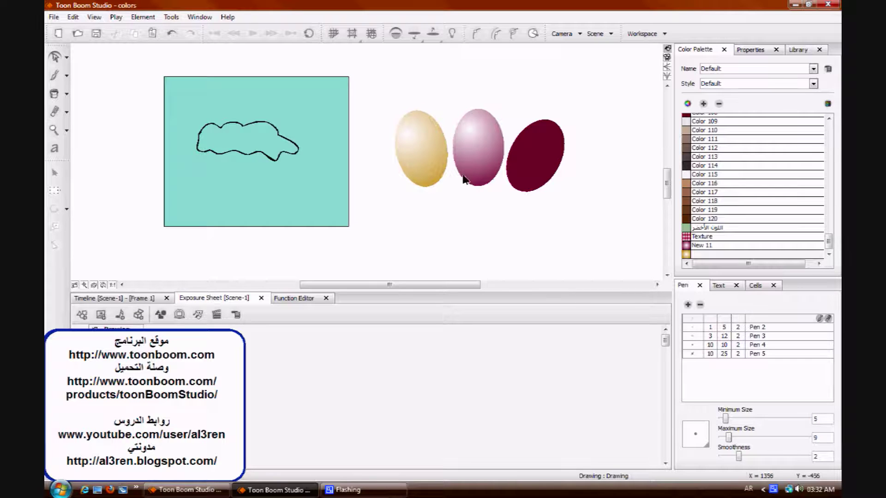
# Use Edit Texture on the middle ellipse to shrink its maroon radial gradient and place the white highlight in its upper part
pyautogui.click(483, 180)
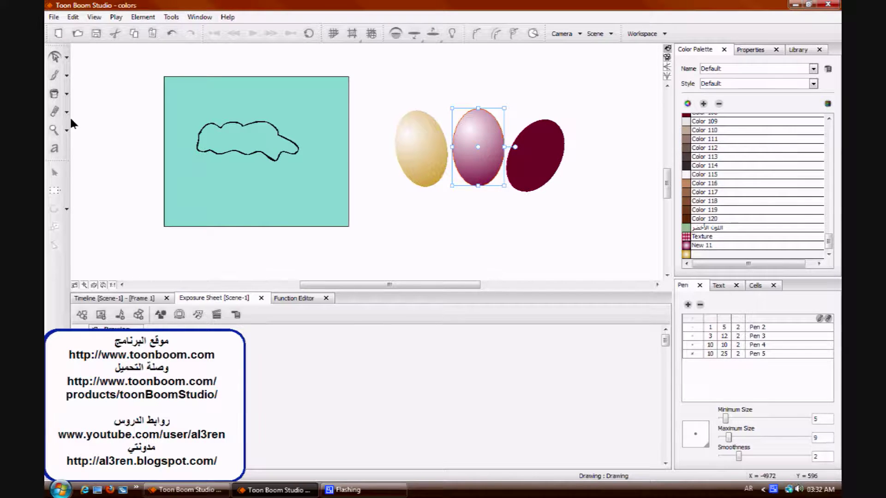
pyautogui.click(66, 95)
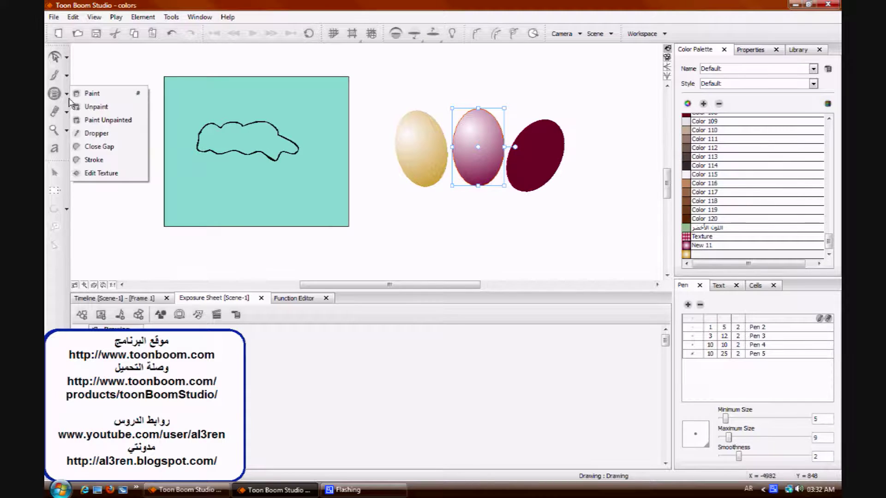
pyautogui.click(117, 173)
pyautogui.click(484, 162)
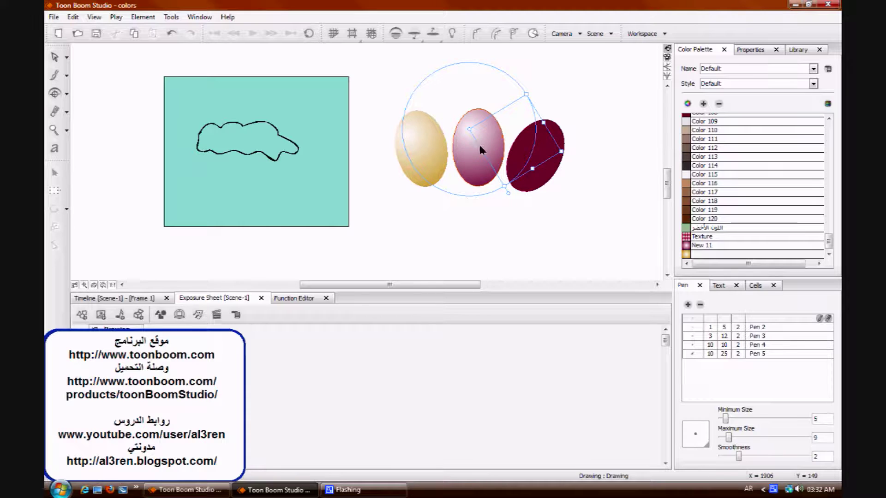
pyautogui.moveTo(469, 130); pyautogui.dragTo(479, 146)
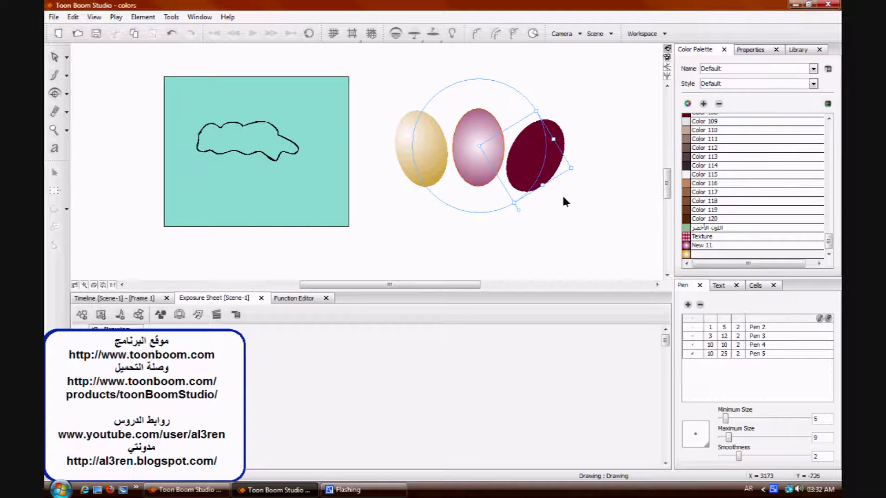
pyautogui.moveTo(571, 167); pyautogui.dragTo(511, 200)
pyautogui.moveTo(479, 151); pyautogui.dragTo(471, 134)
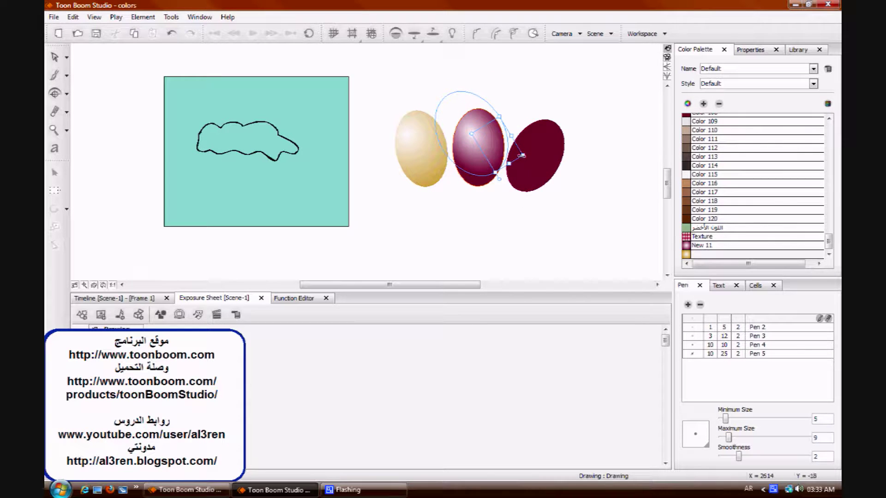
pyautogui.moveTo(523, 155); pyautogui.dragTo(471, 148)
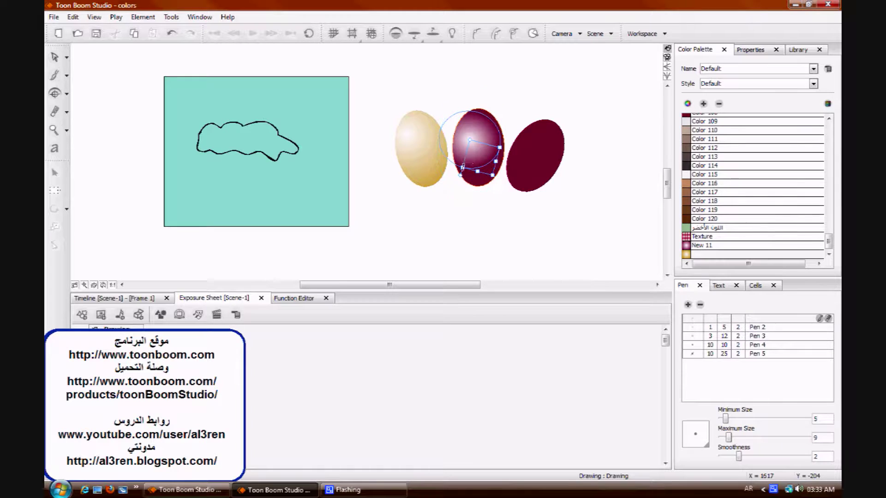
pyautogui.click(526, 244)
# Shrink and rotate the left ellipse's golden radial gradient so its white highlight is concentrated near the upper left
pyautogui.click(442, 183)
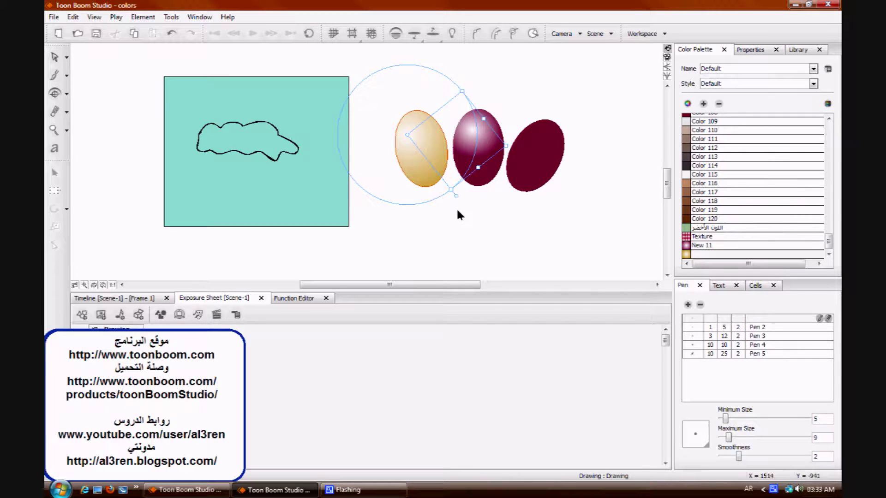
pyautogui.moveTo(451, 190); pyautogui.dragTo(352, 182)
pyautogui.moveTo(484, 120)
pyautogui.mouseDown()
pyautogui.moveTo(433, 161)
pyautogui.moveTo(380, 166)
pyautogui.moveTo(371, 140)
pyautogui.moveTo(380, 159)
pyautogui.mouseUp()
pyautogui.click(427, 203)
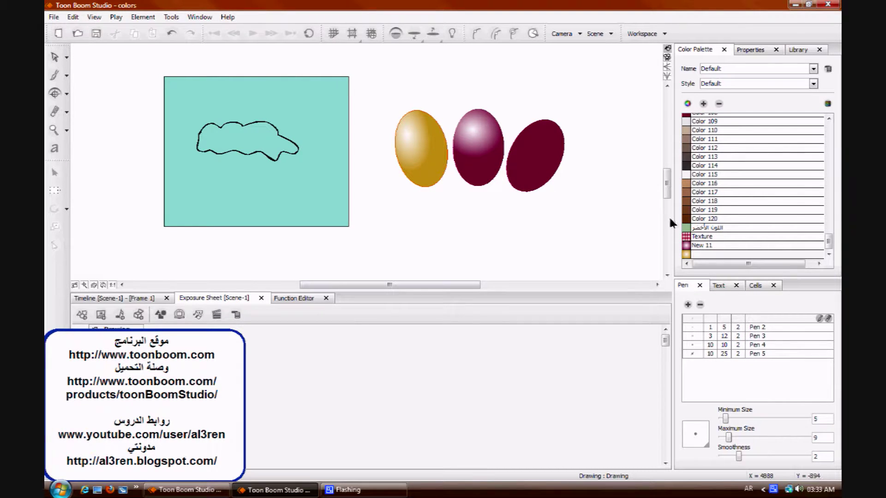
# Add a new colour based on the golden gradient New 12 and change its gold stop to green with R 79, G 160, B 51
pyautogui.click(693, 255)
pyautogui.click(703, 105)
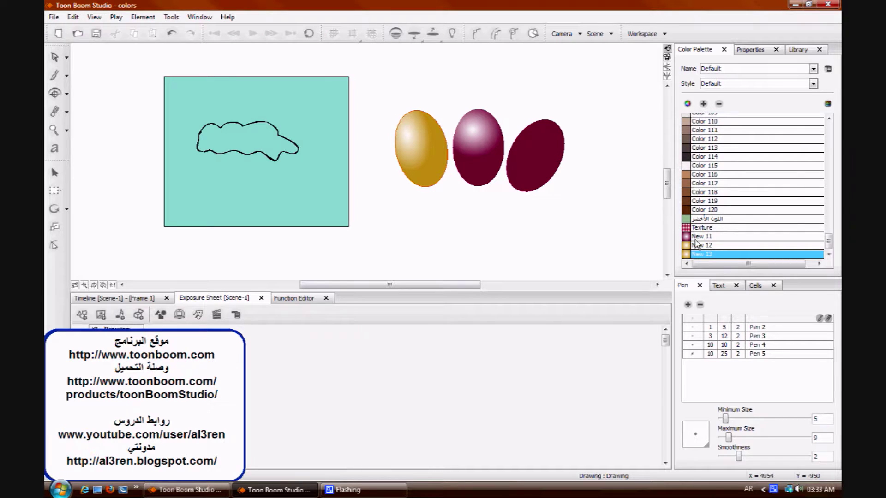
pyautogui.doubleClick(688, 255)
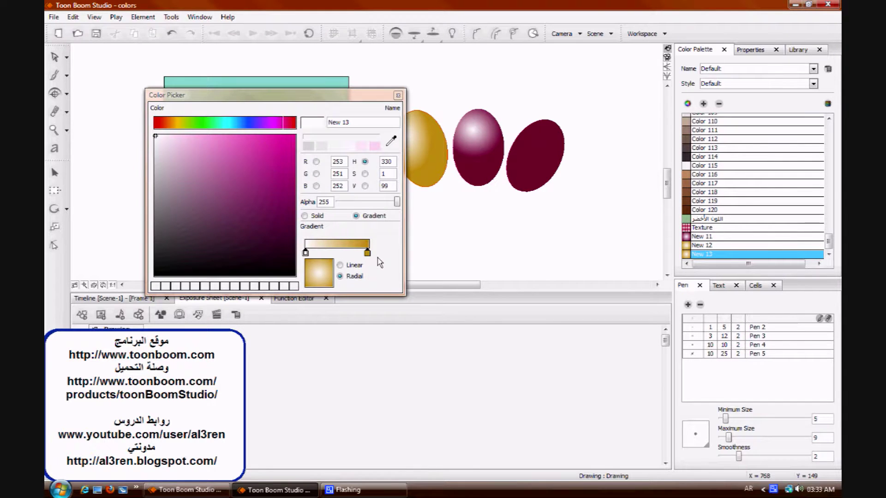
pyautogui.click(196, 127)
pyautogui.click(293, 137)
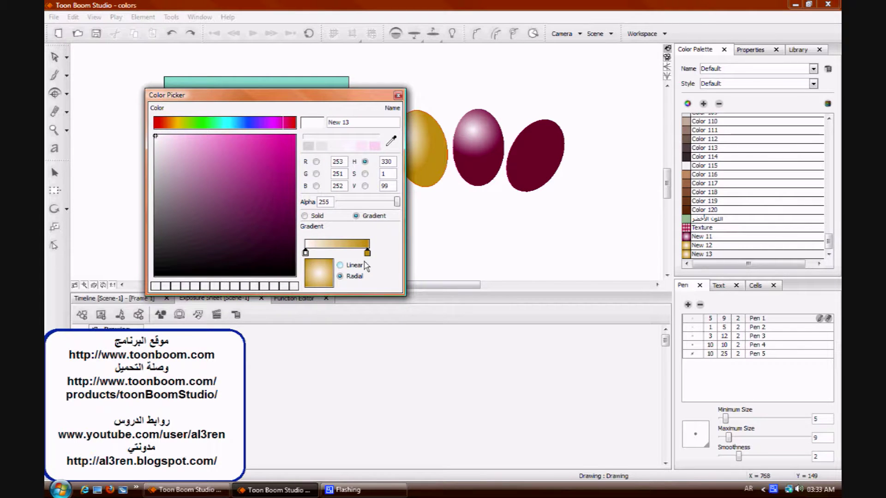
pyautogui.click(367, 253)
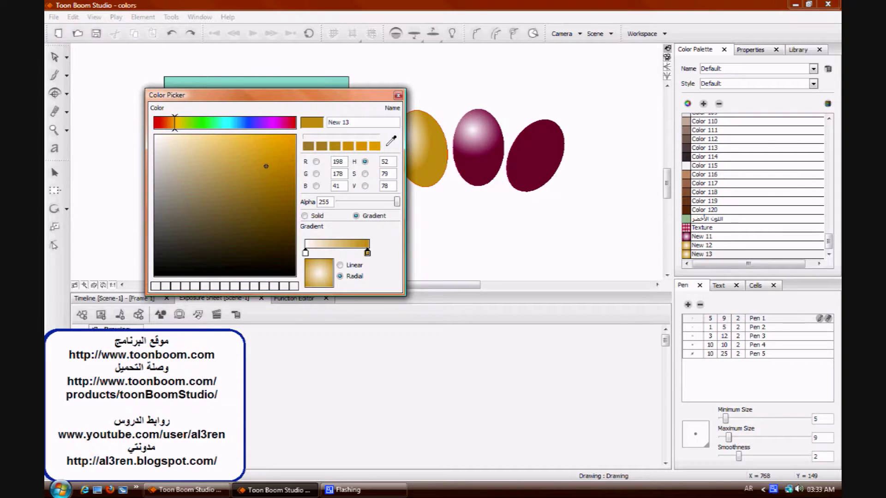
pyautogui.click(195, 123)
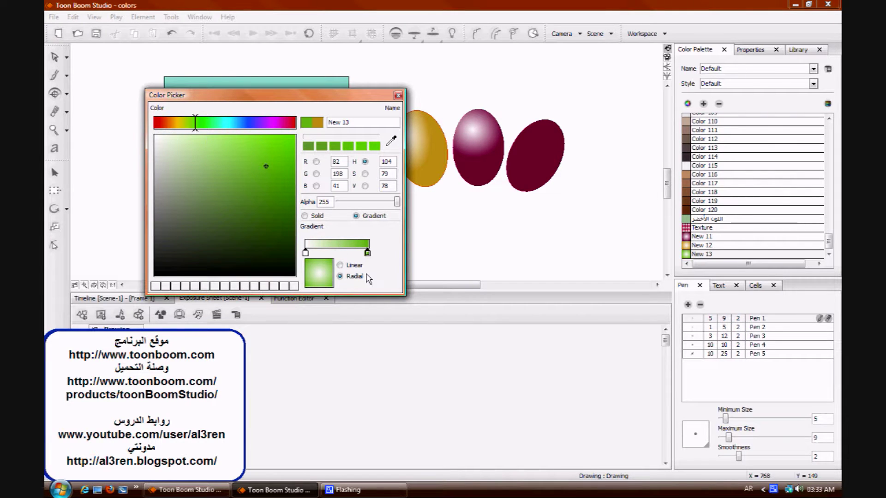
pyautogui.moveTo(282, 166)
pyautogui.mouseDown()
pyautogui.moveTo(239, 154)
pyautogui.moveTo(249, 187)
pyautogui.mouseUp()
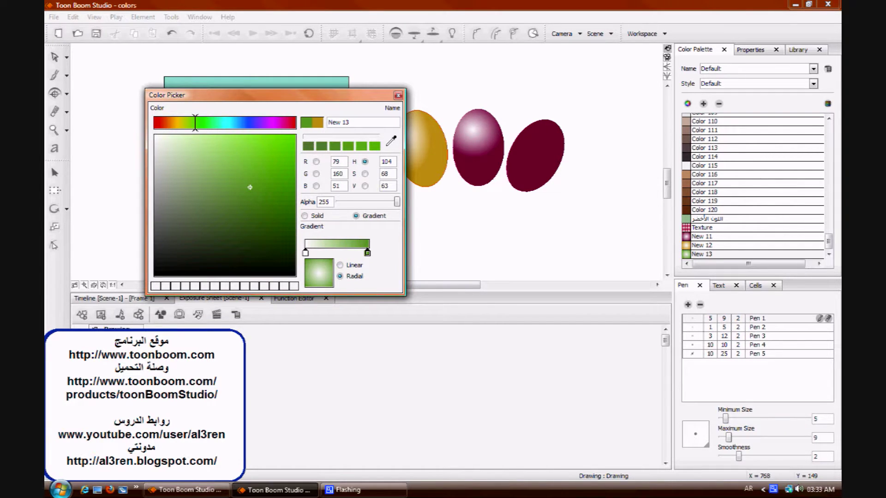
pyautogui.click(399, 95)
# Paint the right ellipse with the green radial gradient
pyautogui.click(67, 93)
pyautogui.click(139, 91)
pyautogui.click(544, 160)
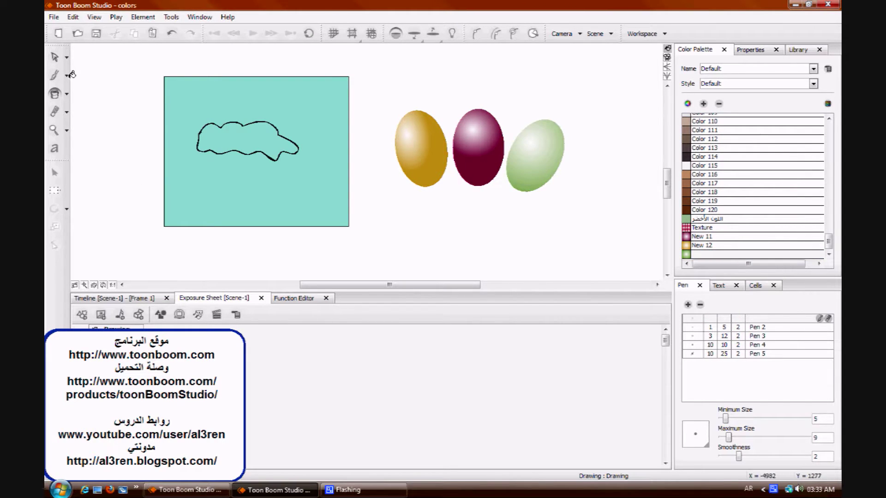
# Use Edit Texture on the right ellipse to shrink its green radial gradient and place the white highlight in its upper part
pyautogui.click(68, 95)
pyautogui.click(95, 173)
pyautogui.click(541, 150)
pyautogui.moveTo(622, 159); pyautogui.dragTo(587, 185)
pyautogui.moveTo(487, 195); pyautogui.dragTo(490, 193)
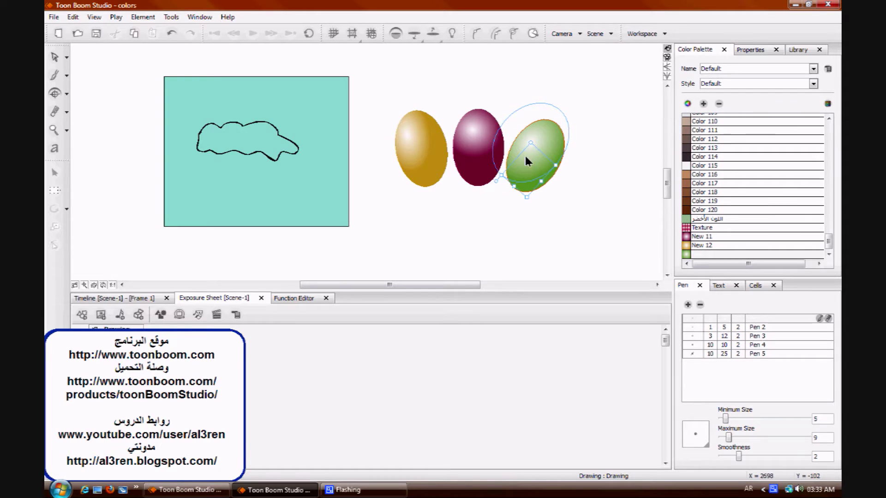
pyautogui.moveTo(531, 144)
pyautogui.mouseDown()
pyautogui.moveTo(541, 134)
pyautogui.moveTo(534, 137)
pyautogui.mouseUp()
pyautogui.moveTo(531, 190); pyautogui.dragTo(532, 182)
pyautogui.moveTo(530, 134); pyautogui.dragTo(537, 139)
pyautogui.click(569, 226)
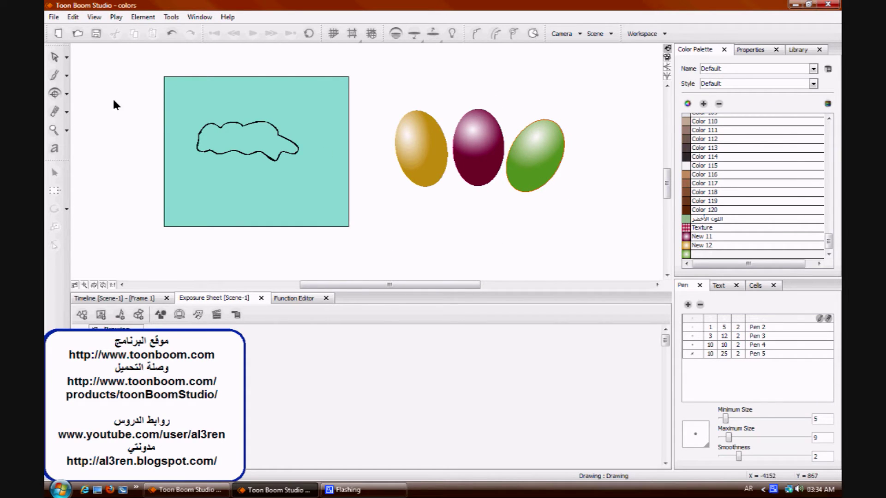
# Draw a wavy string hanging below each of the three ellipses in black Color 1 to turn them into balloons
pyautogui.moveTo(829, 249); pyautogui.dragTo(829, 130)
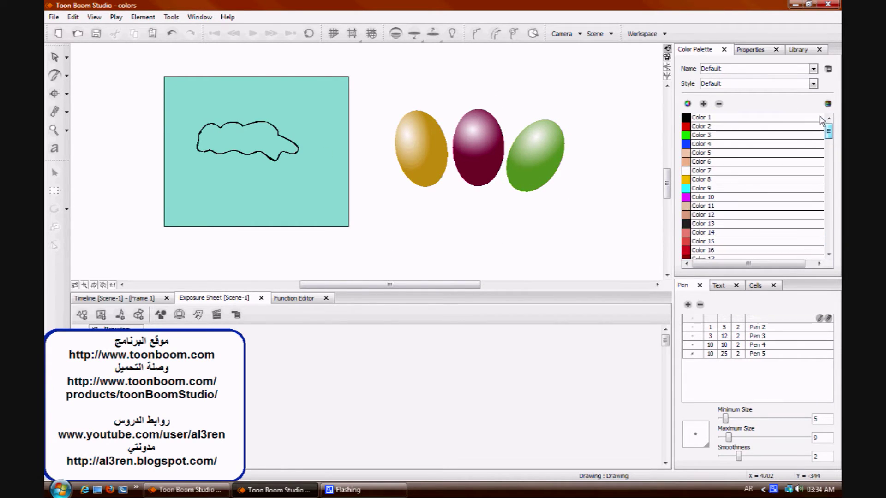
pyautogui.click(743, 118)
pyautogui.moveTo(430, 186)
pyautogui.mouseDown()
pyautogui.moveTo(458, 212)
pyautogui.moveTo(469, 243)
pyautogui.mouseUp()
pyautogui.moveTo(475, 187); pyautogui.dragTo(485, 248)
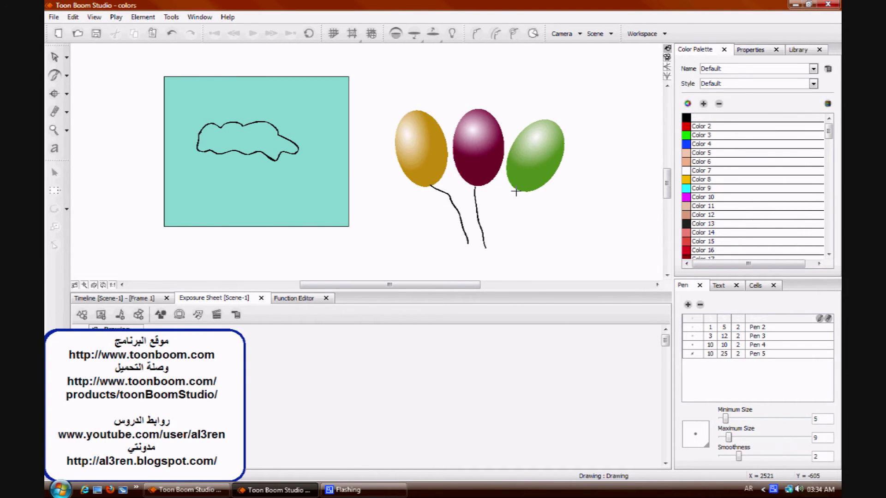
pyautogui.moveTo(514, 189); pyautogui.dragTo(501, 264)
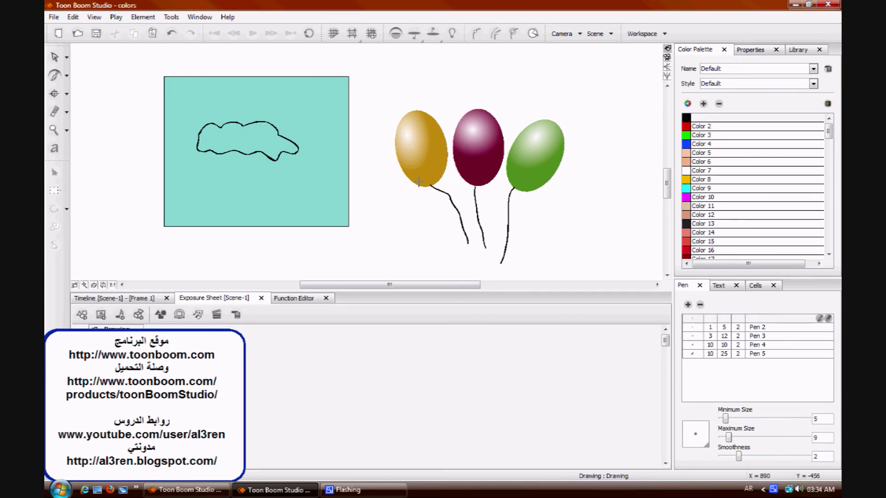